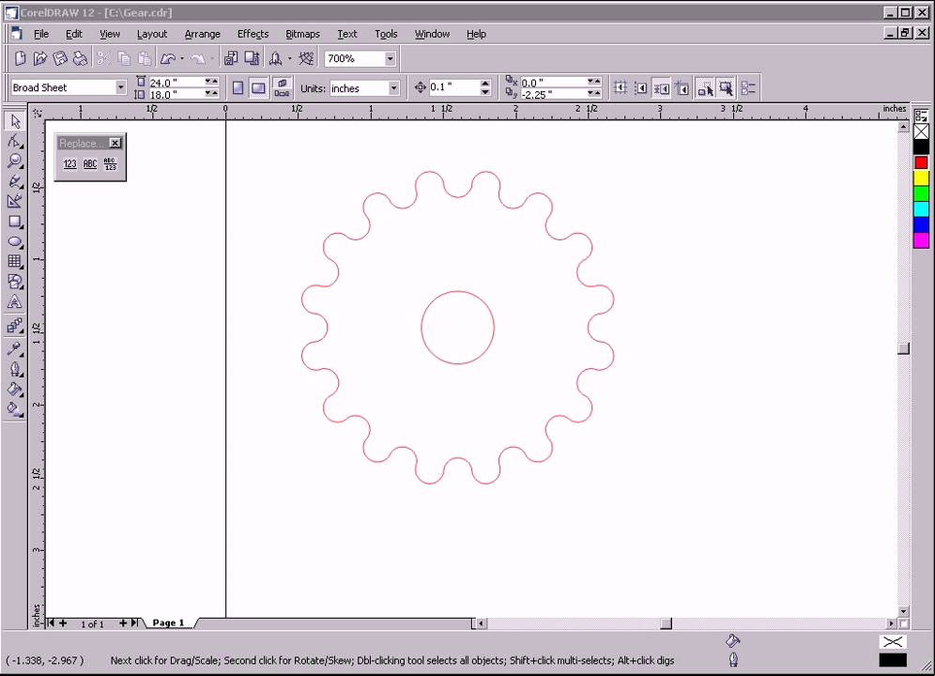
# - Add the artistic text "Number" above the gear's centre hole in 12-point Arial
pyautogui.click(643, 254)
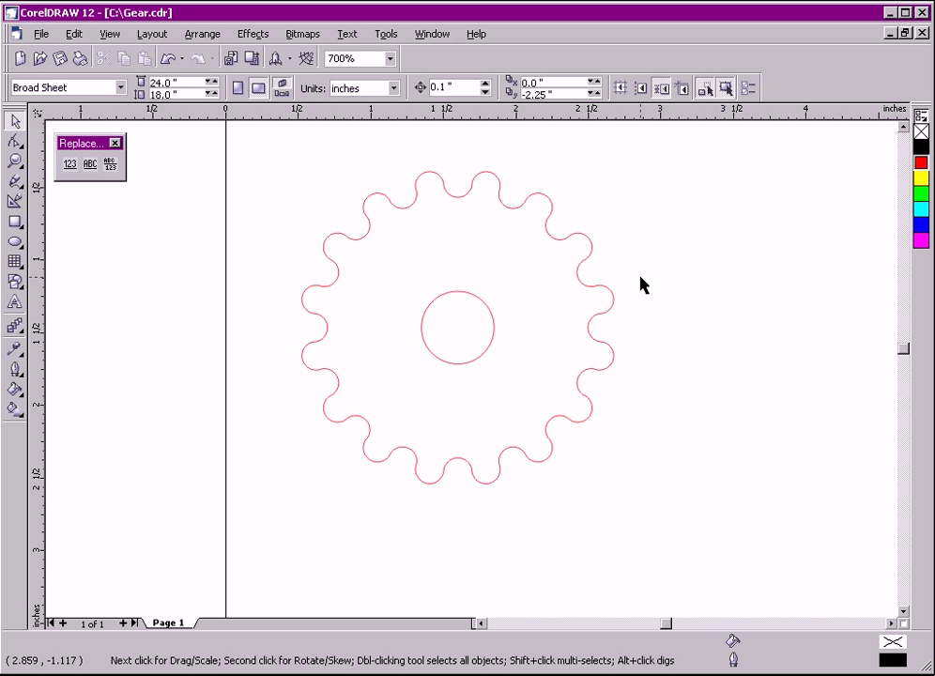
pyautogui.click(14, 301)
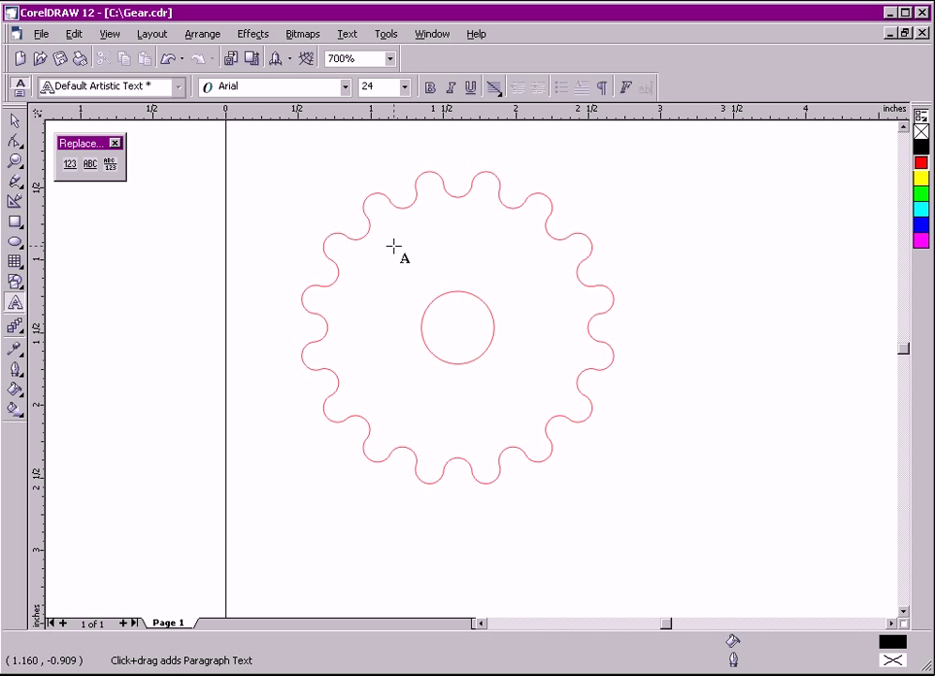
pyautogui.click(405, 253)
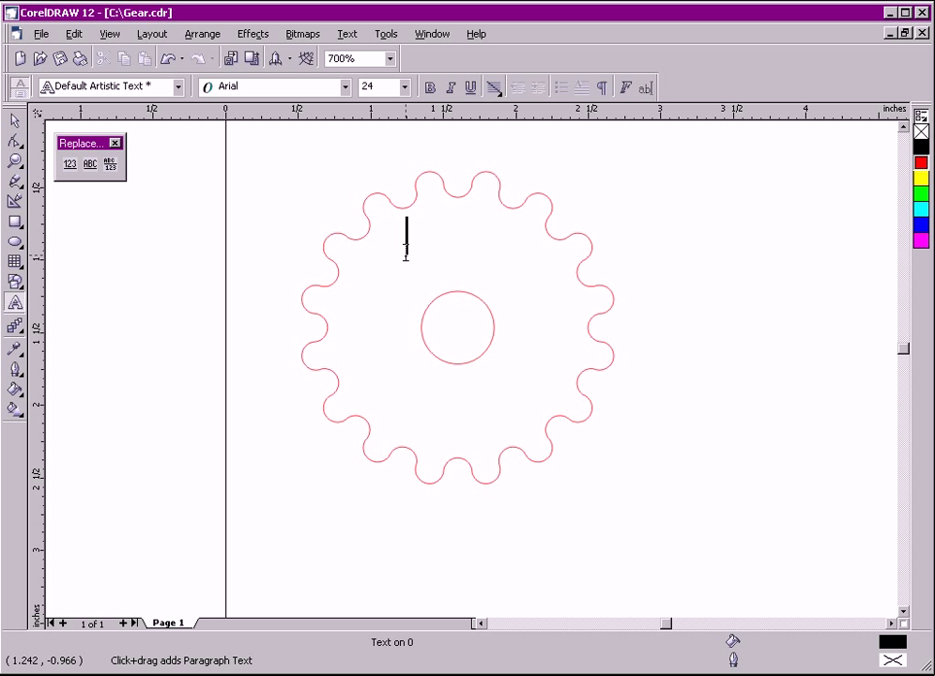
pyautogui.write('Number')
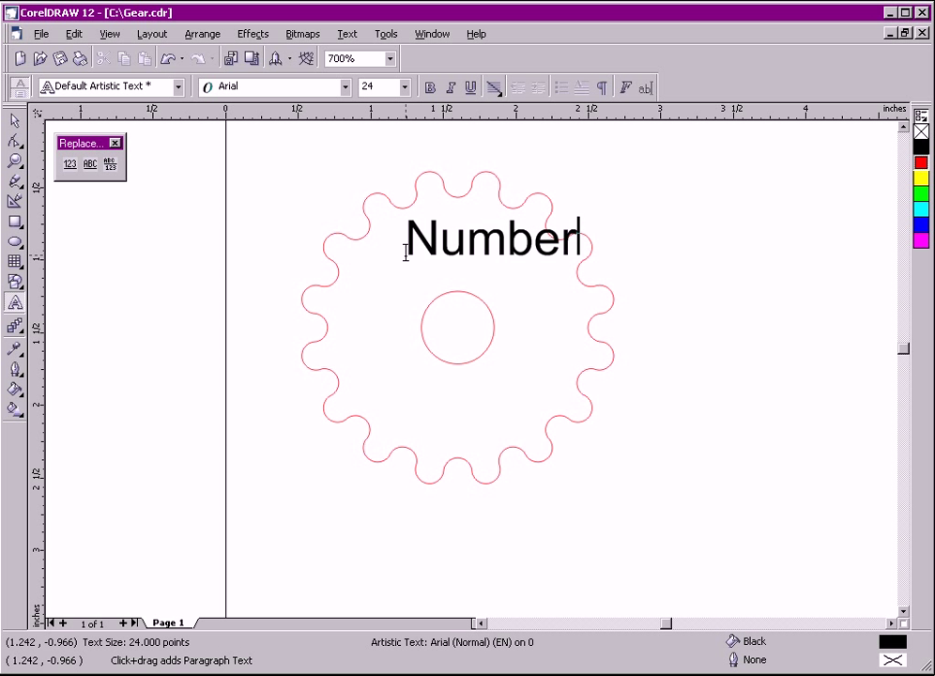
pyautogui.hotkey('ctrl', 'a')
pyautogui.click(405, 86)
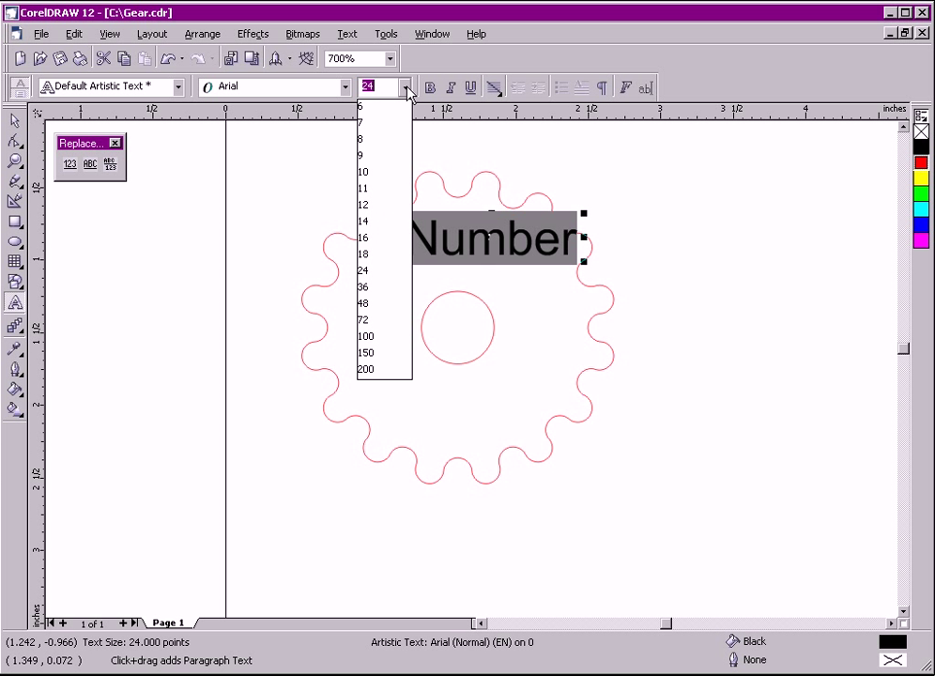
pyautogui.click(374, 204)
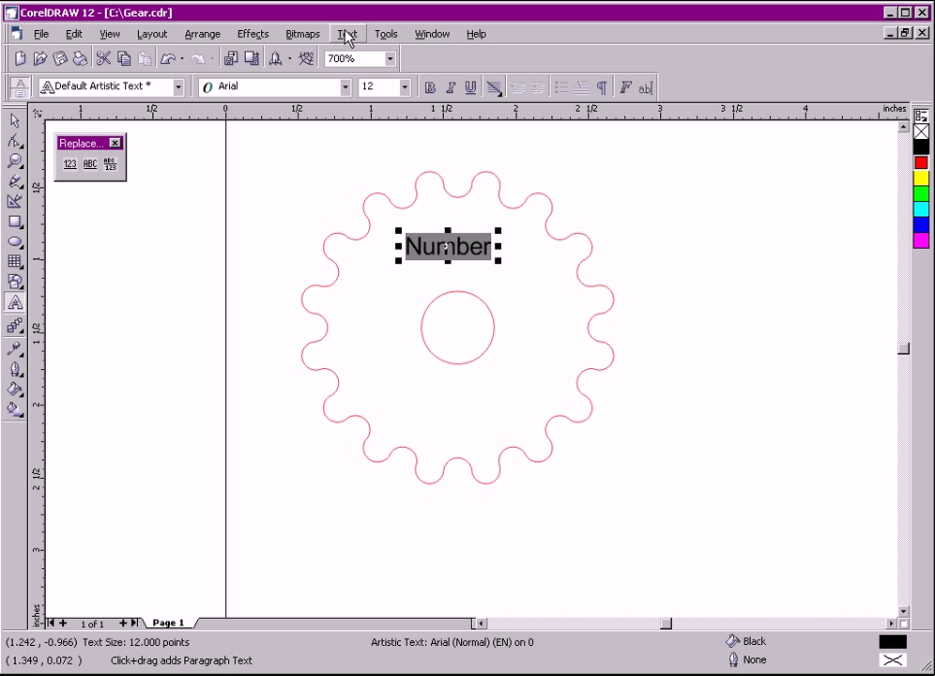
# - Fit the "Number" text to the centre circle and place it on the other side so it reads along the outside
pyautogui.click(347, 35)
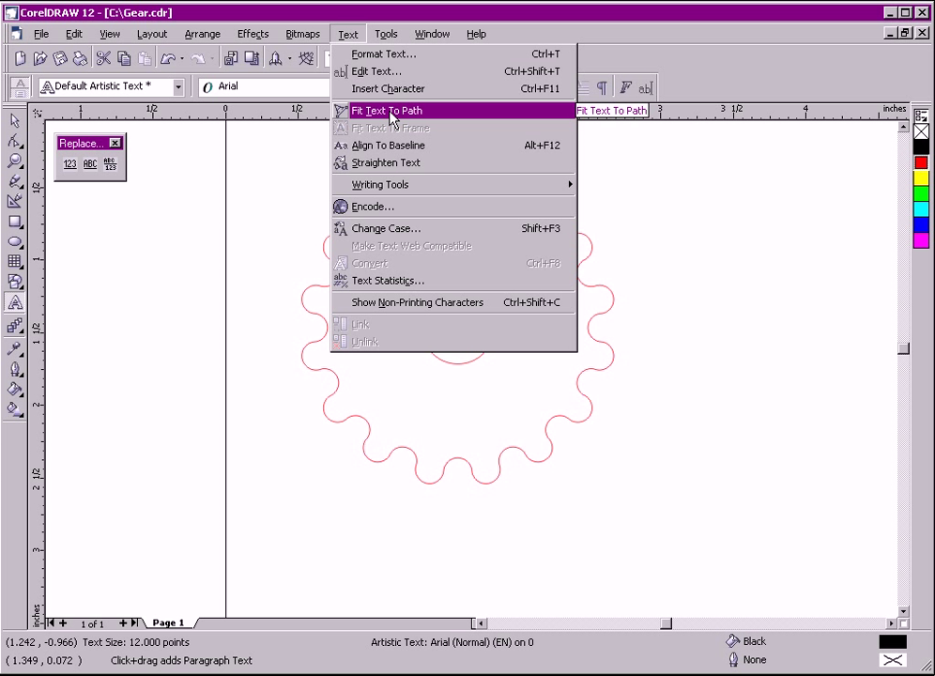
pyautogui.click(389, 112)
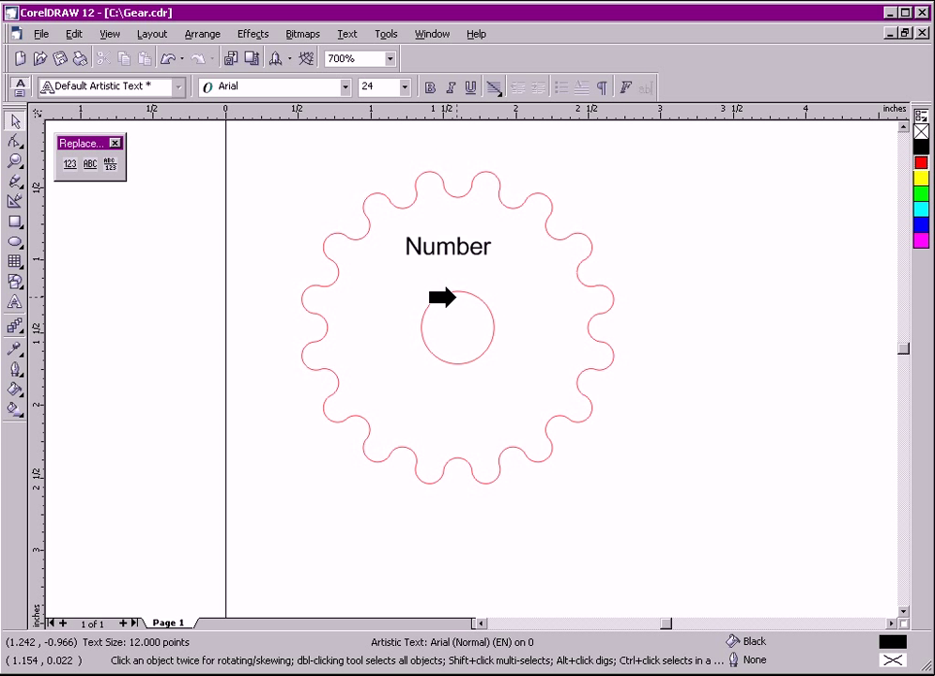
pyautogui.click(455, 298)
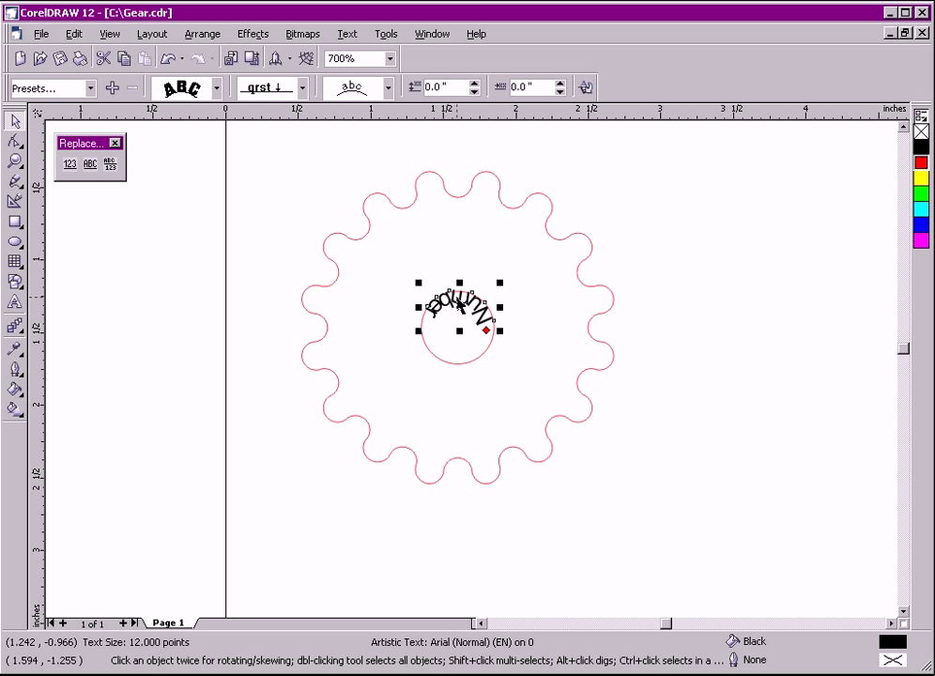
pyautogui.click(586, 88)
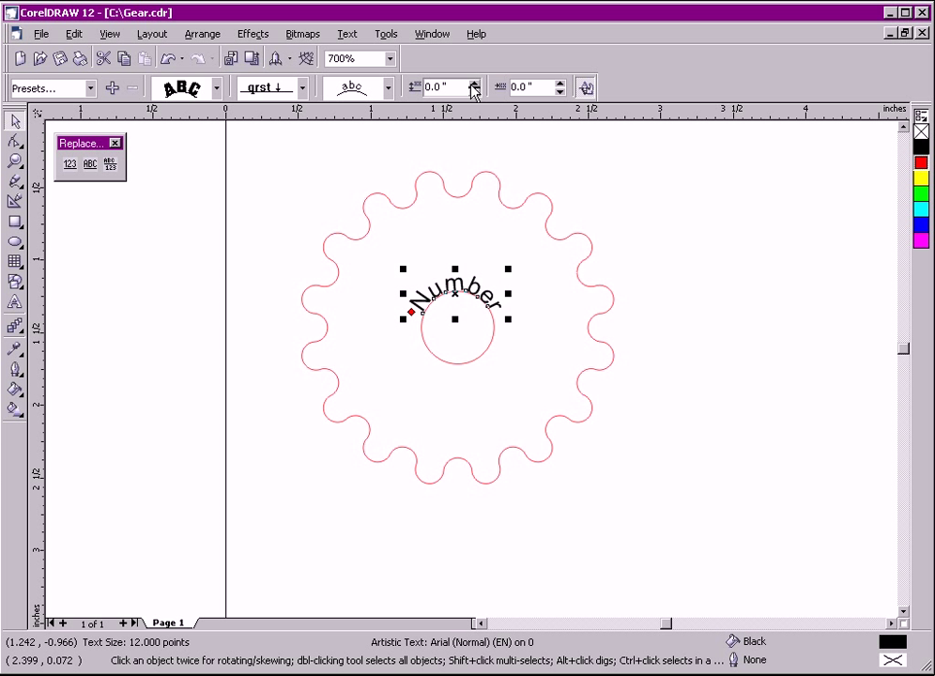
# - Set the curved text's distance from the circle path to 0.2 inch and deselect it
pyautogui.click(473, 82)
pyautogui.click(473, 83)
pyautogui.click(473, 83)
pyautogui.click(473, 82)
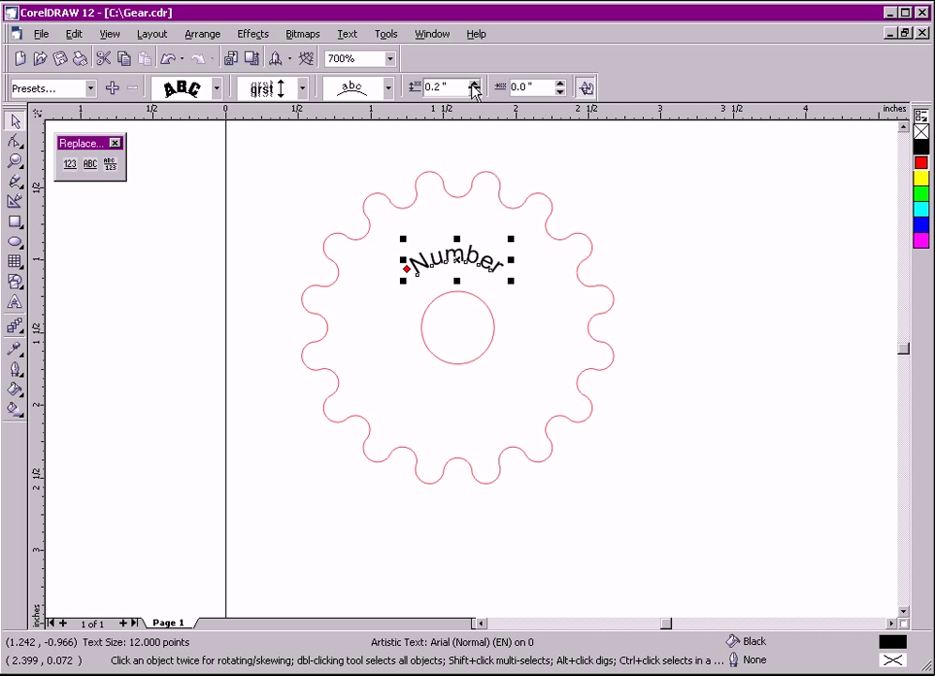
pyautogui.click(192, 169)
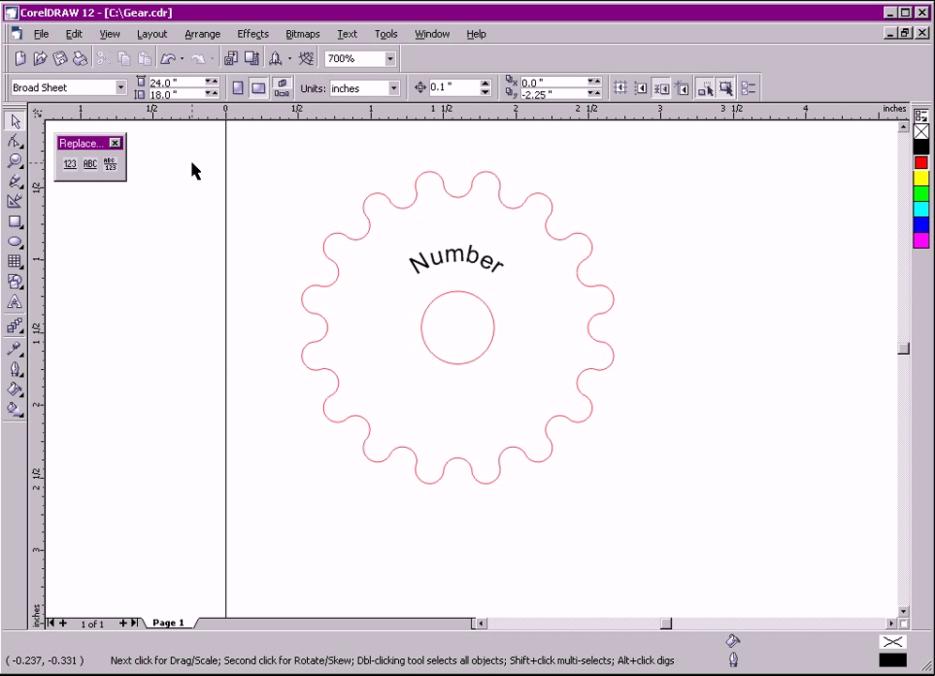
# - Duplicate the gear with its label six times down the page at the 0 by -2.25 inch duplicate offset
pyautogui.scroll(-5, 197, 197)
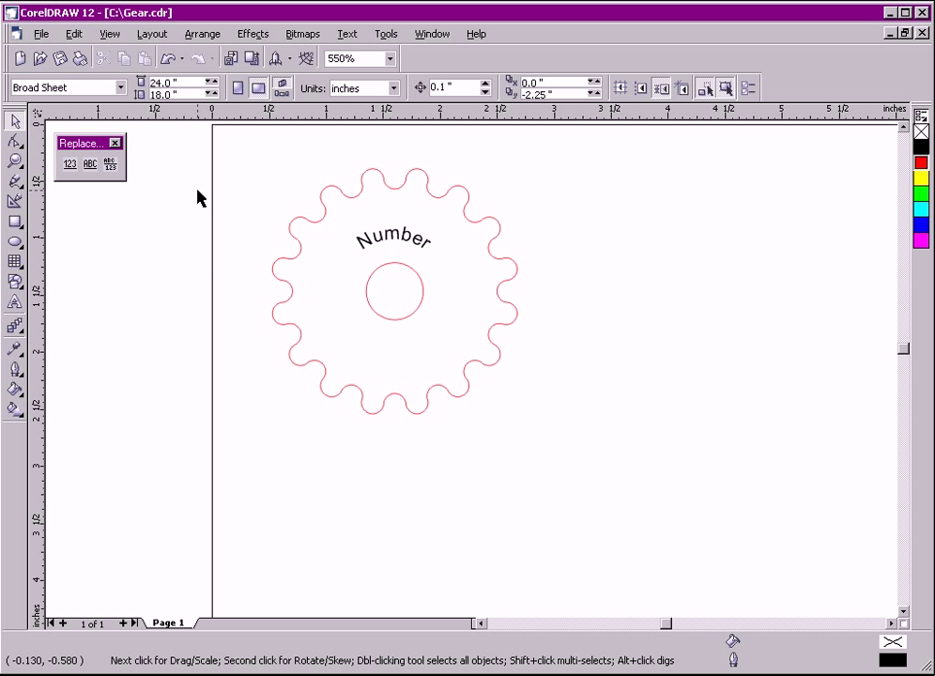
pyautogui.moveTo(181, 169); pyautogui.dragTo(463, 150)
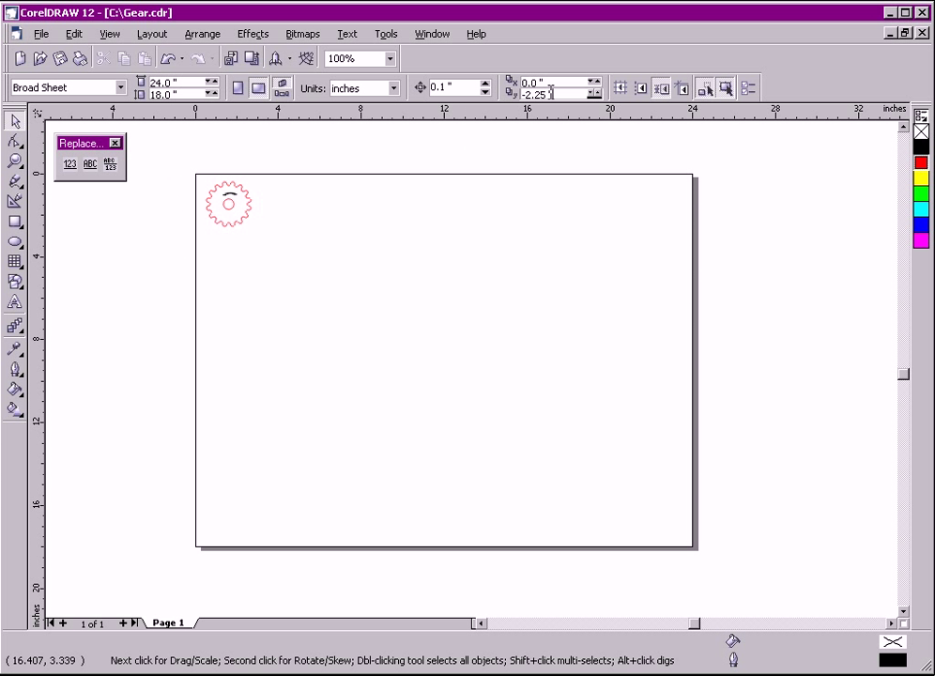
pyautogui.doubleClick(530, 83)
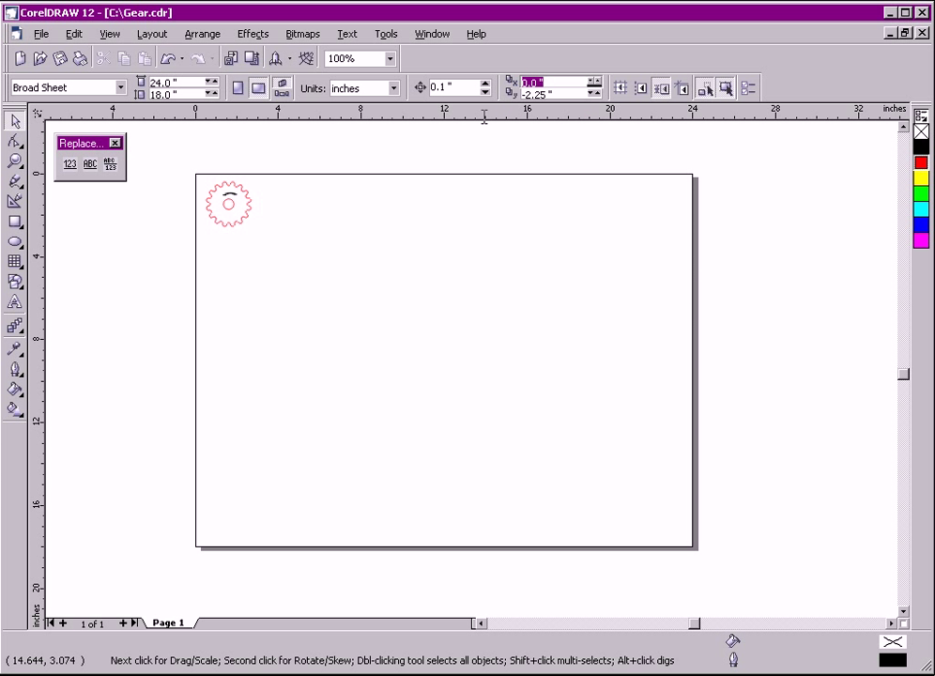
pyautogui.moveTo(182, 162); pyautogui.dragTo(282, 261)
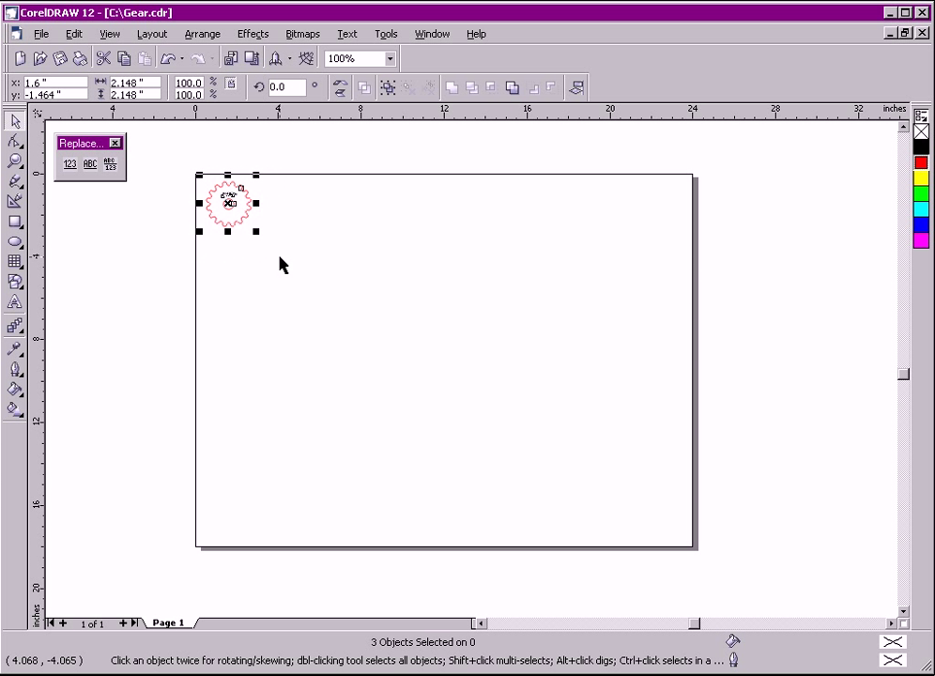
pyautogui.hotkey('ctrl', 'd')
pyautogui.hotkey('ctrl', 'd')
pyautogui.hotkey('ctrl', 'd')
pyautogui.hotkey('ctrl', 'd')
pyautogui.hotkey('ctrl', 'd')
pyautogui.hotkey('ctrl', 'd')
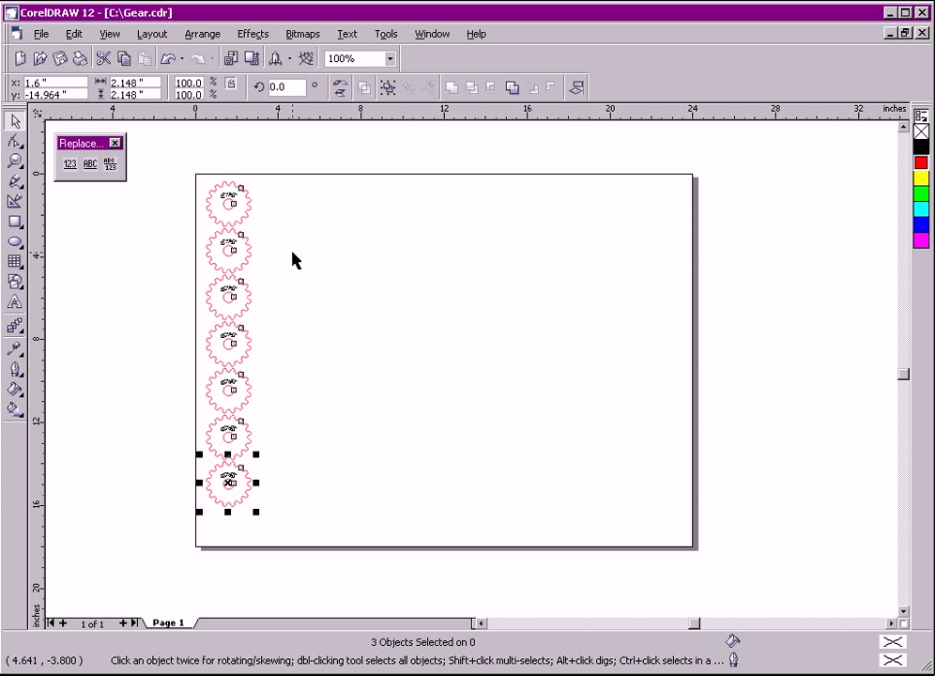
# - Set the duplicate distance to 2.25 inches horizontally and 0 vertically
pyautogui.click(292, 261)
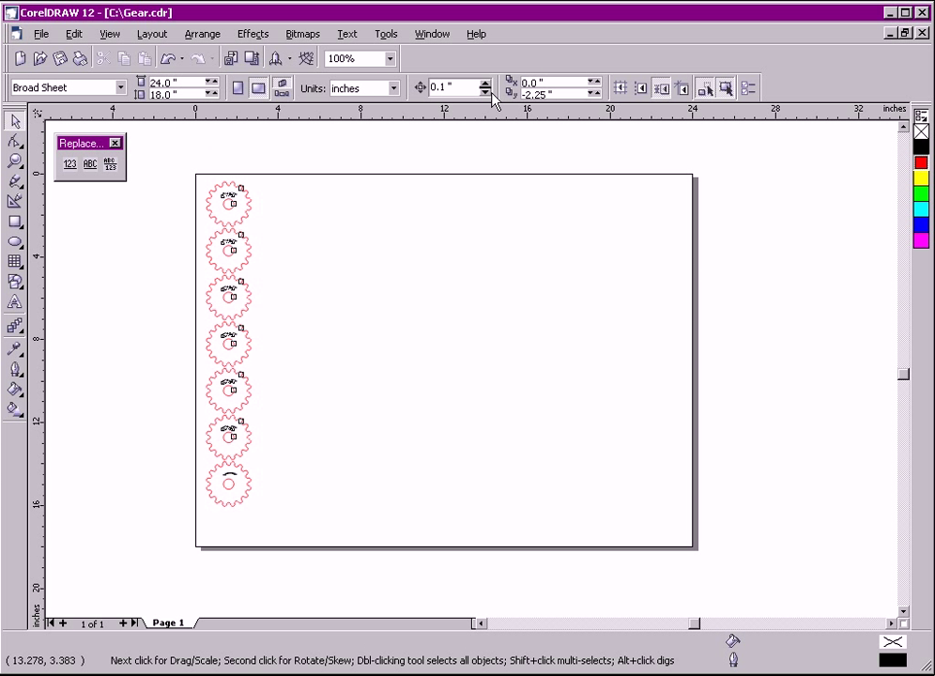
pyautogui.click(535, 82)
pyautogui.write('2.2')
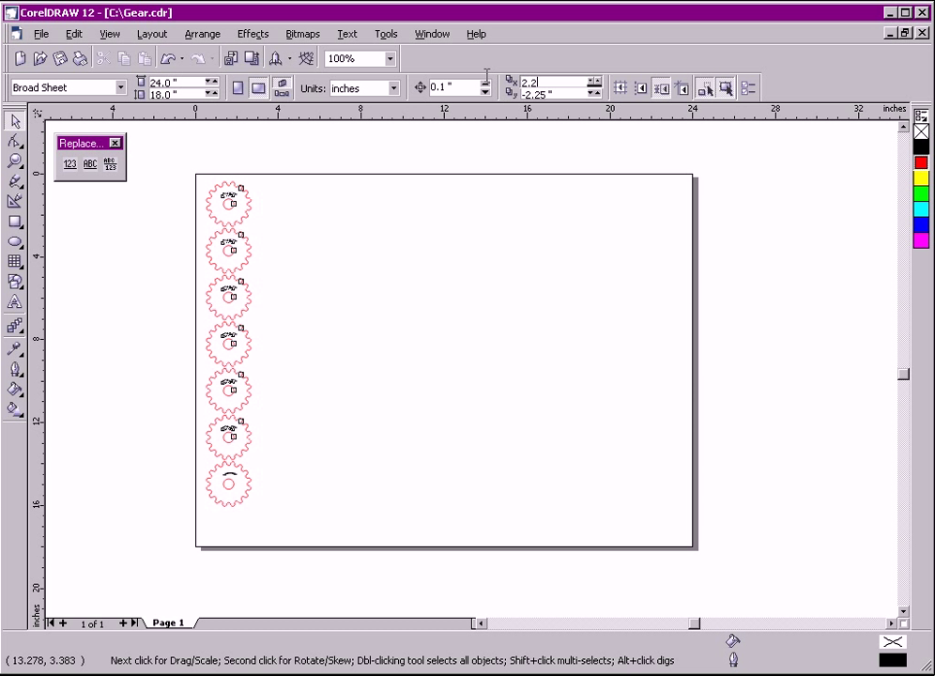
pyautogui.write('5')
pyautogui.press('Tab')
pyautogui.write('0')
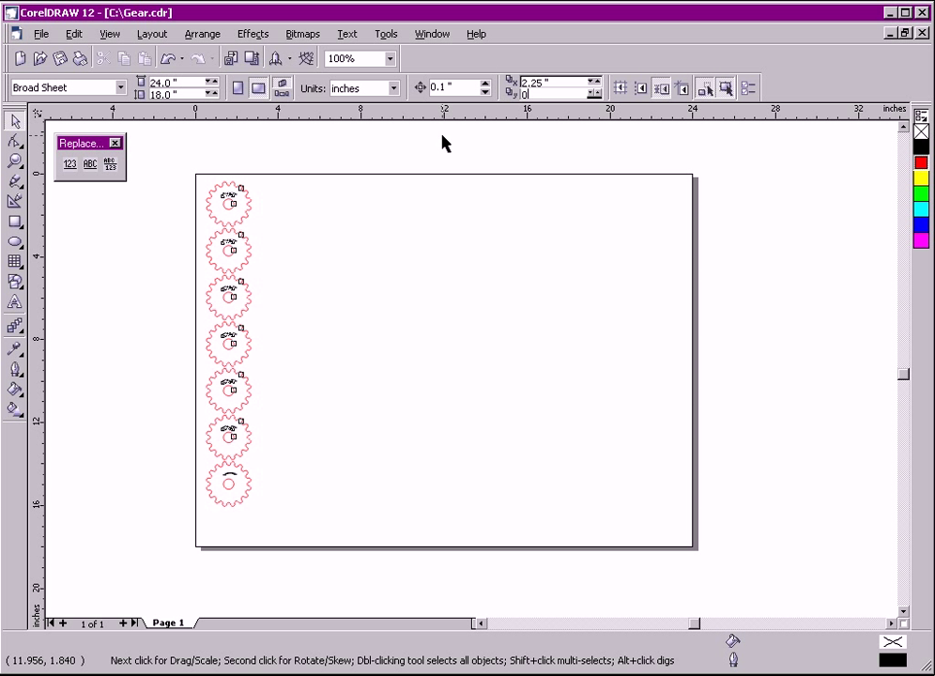
pyautogui.press('Return')
# - Duplicate the whole column of seven gears nine times across the page to form a ten-column grid
pyautogui.moveTo(169, 161); pyautogui.dragTo(332, 543)
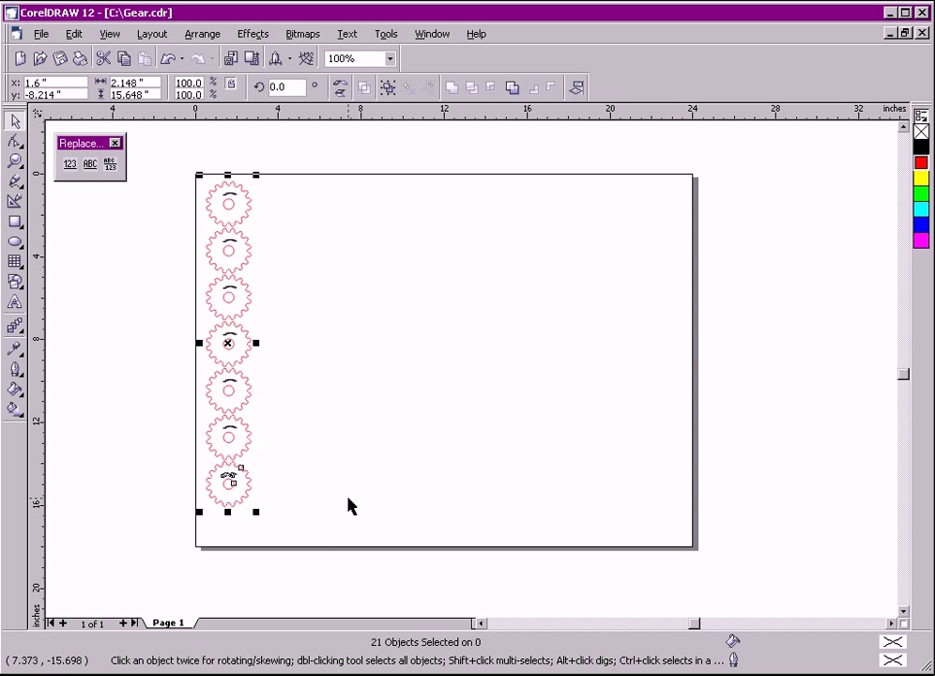
pyautogui.hotkey('ctrl', 'd')
pyautogui.hotkey('ctrl', 'd')
pyautogui.hotkey('ctrl', 'd')
pyautogui.hotkey('ctrl', 'd')
pyautogui.hotkey('ctrl', 'd')
pyautogui.hotkey('ctrl', 'd')
pyautogui.hotkey('ctrl', 'd')
pyautogui.hotkey('ctrl', 'd')
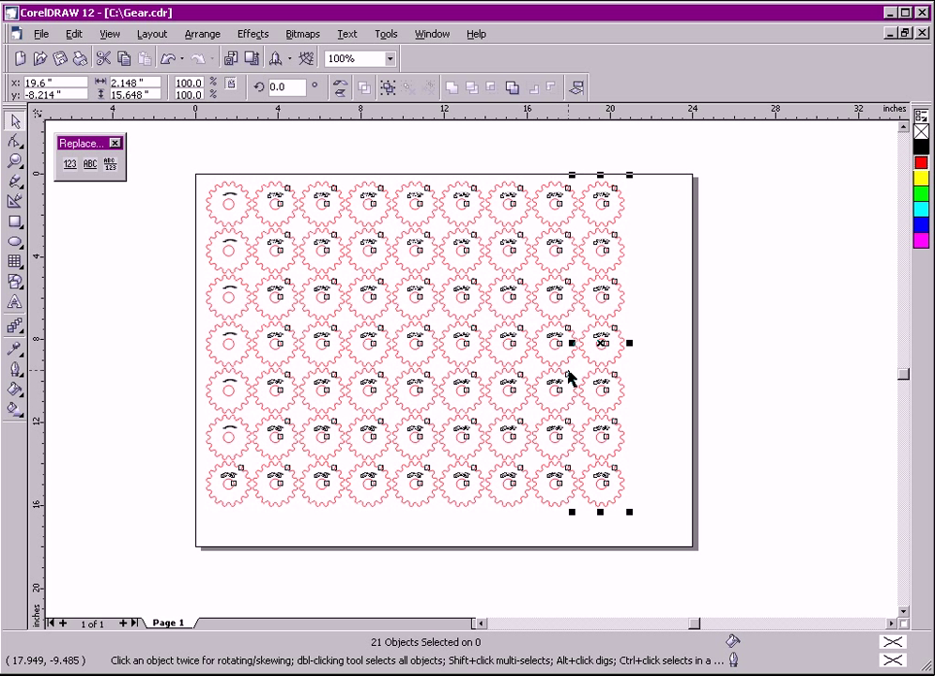
pyautogui.hotkey('ctrl', 'd')
pyautogui.click(801, 243)
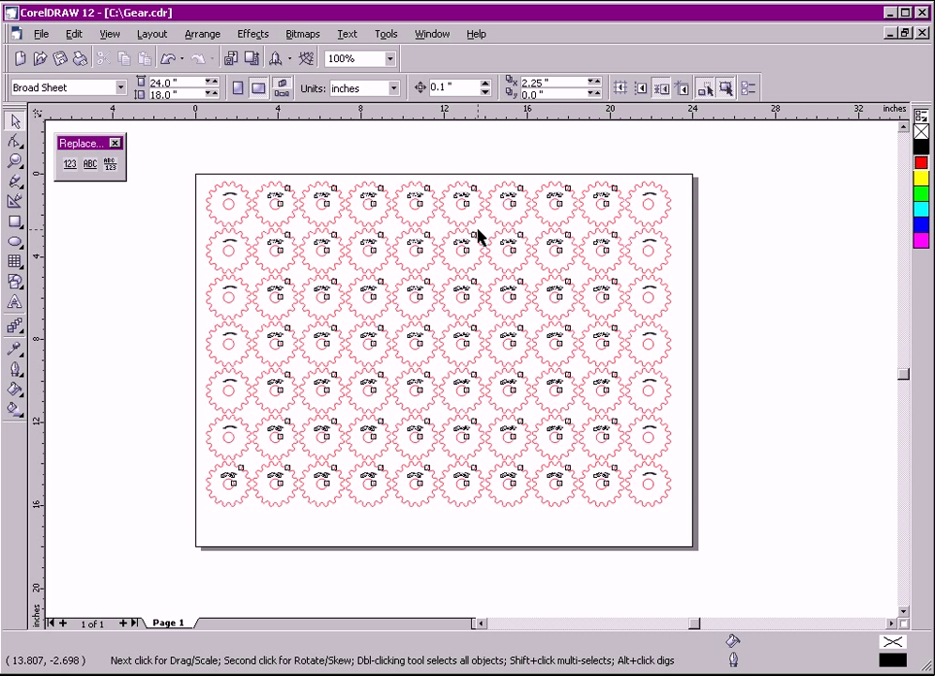
# - Open the NumberIt macro and set number width 4, prefix "pre-" and suffix "-fix" for the target text "Number"
pyautogui.moveTo(182, 160); pyautogui.dragTo(340, 274)
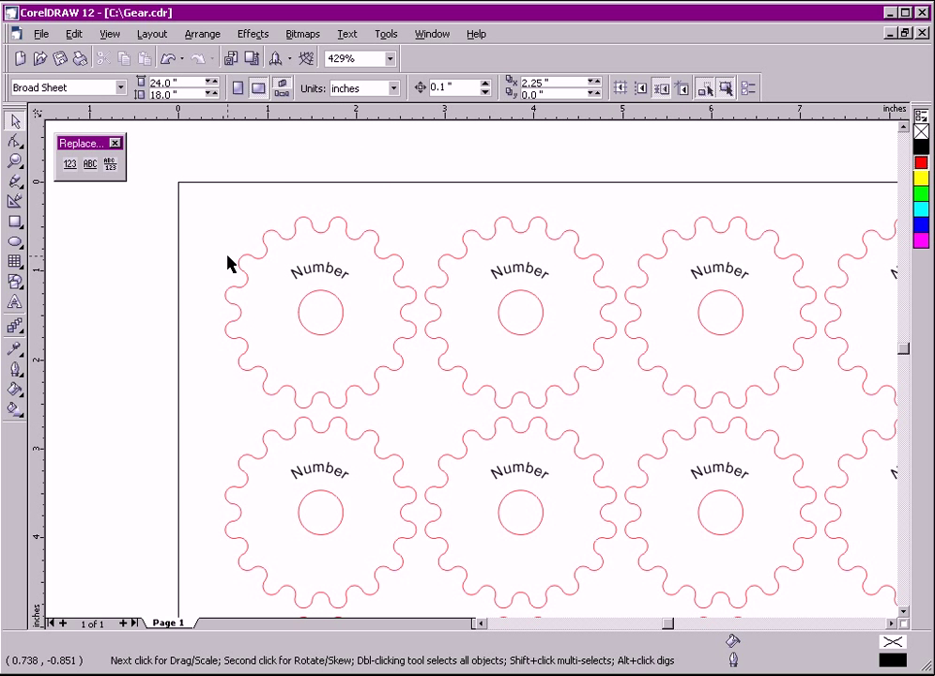
pyautogui.click(71, 171)
pyautogui.moveTo(394, 137); pyautogui.dragTo(565, 195)
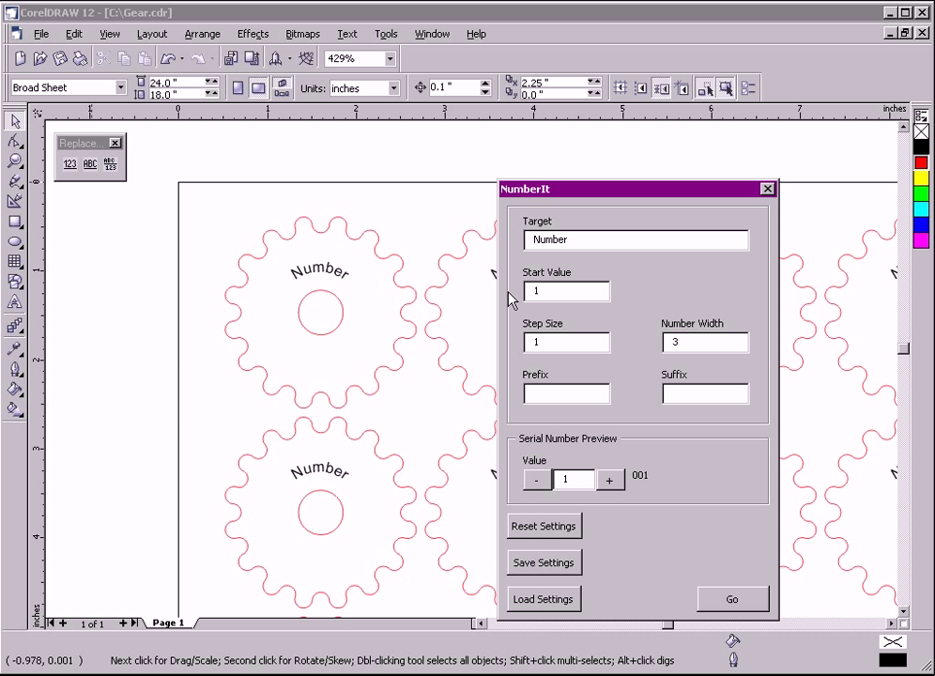
pyautogui.doubleClick(695, 343)
pyautogui.click(577, 392)
pyautogui.write('pref')
pyautogui.press('BackSpace')
pyautogui.write('-')
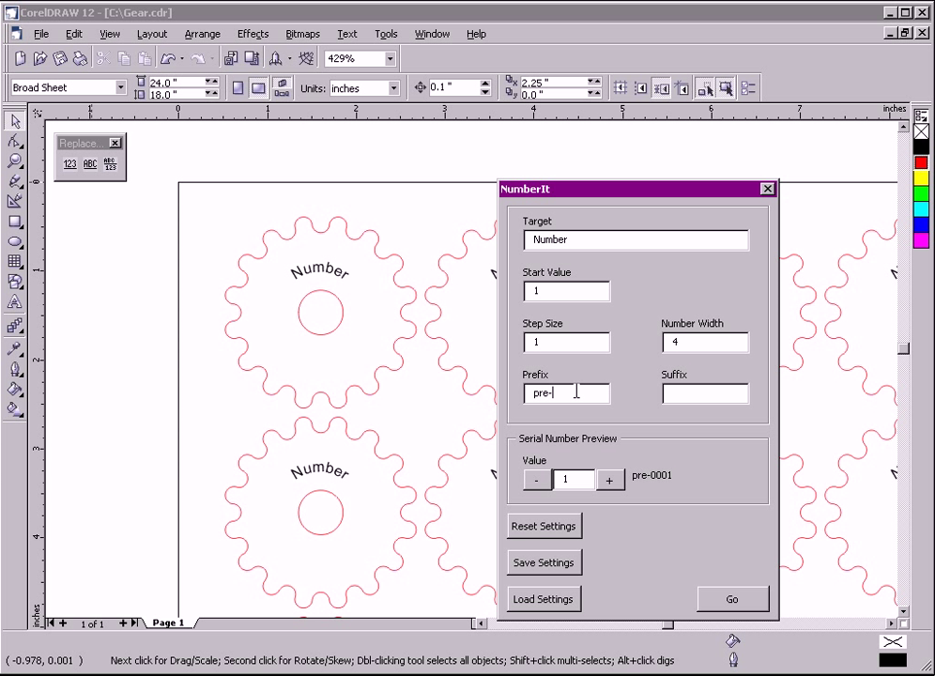
pyautogui.click(682, 393)
# - Preview the serial number format up to value 4 and run the numbering on all gear labels
pyautogui.click(610, 481)
pyautogui.click(611, 481)
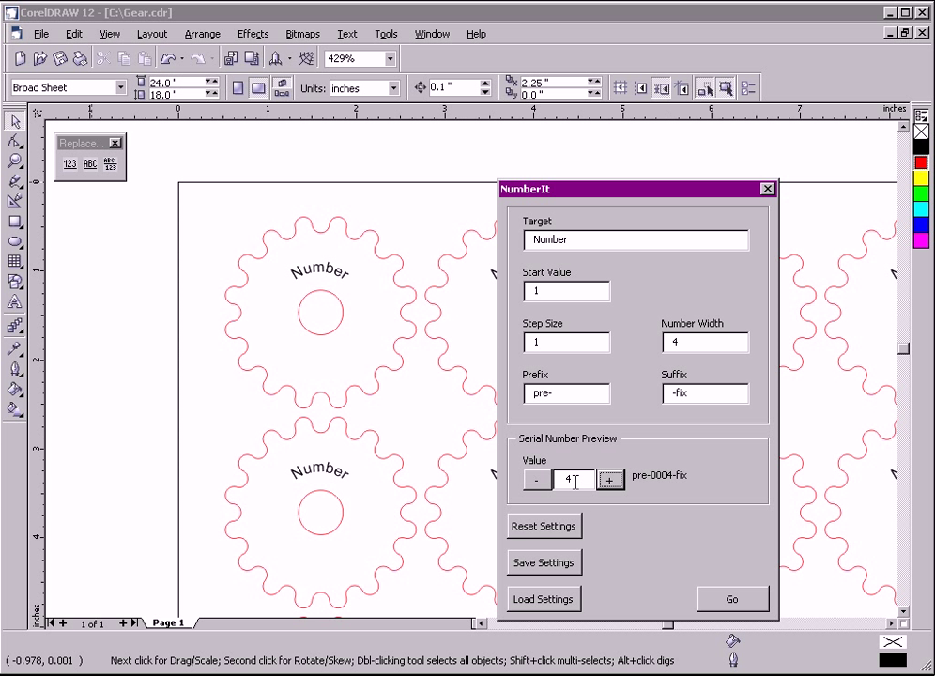
pyautogui.moveTo(574, 480); pyautogui.dragTo(564, 480)
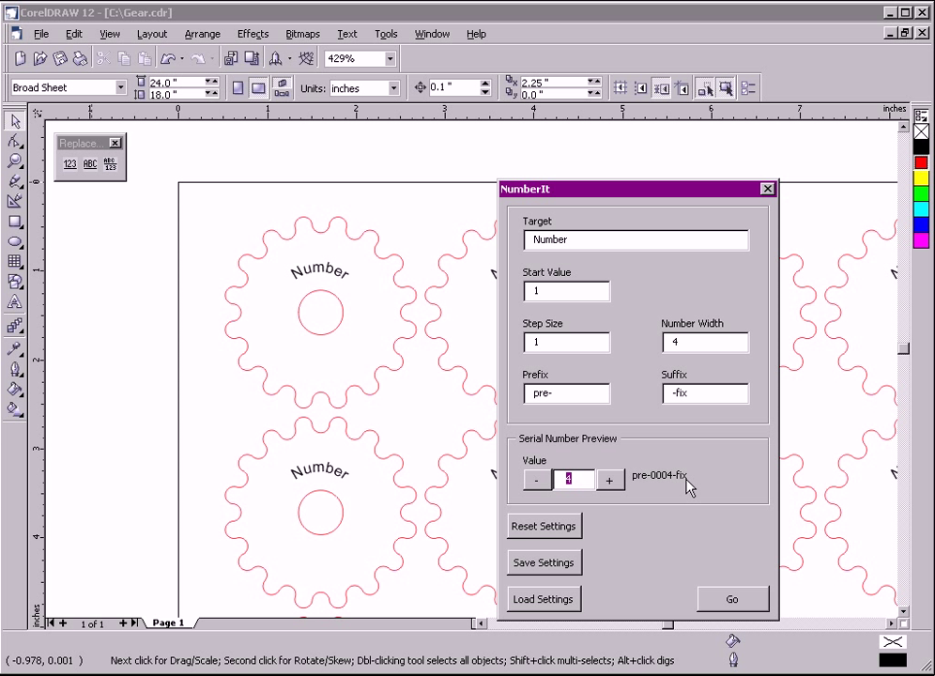
pyautogui.click(723, 602)
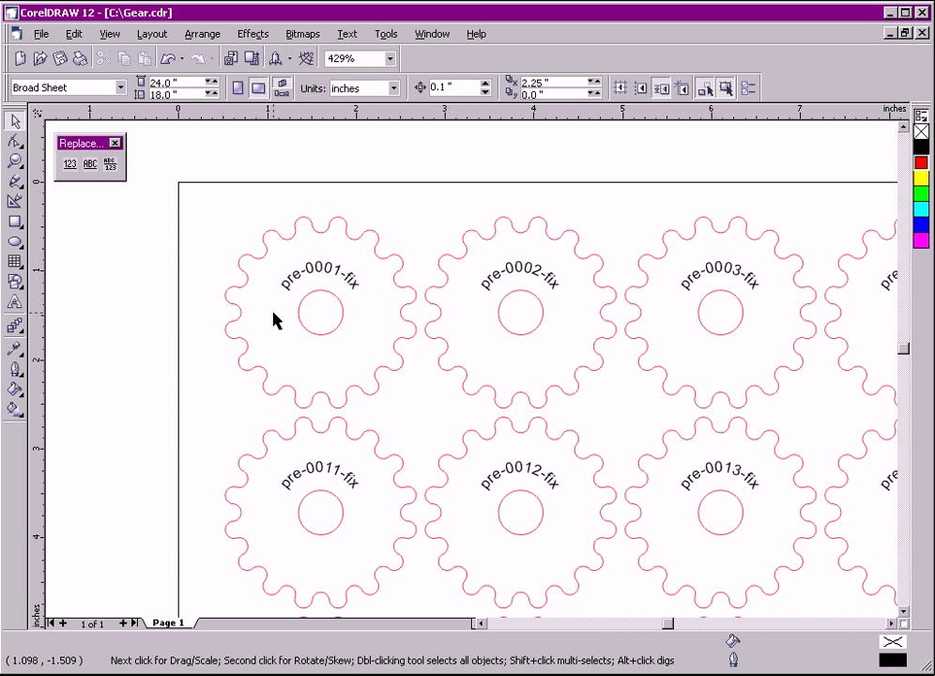
# - Examine the serial numbers across the grid, from the first gears through to the last one at the page's lower right
pyautogui.moveTo(192, 202); pyautogui.dragTo(437, 434)
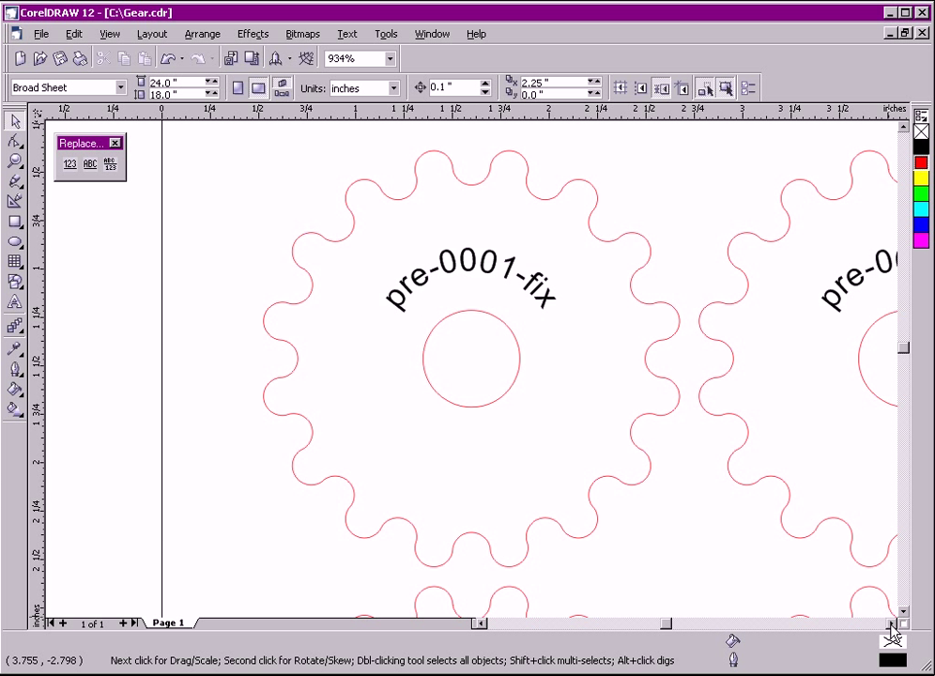
pyautogui.moveTo(891, 624); pyautogui.dragTo(891, 624)
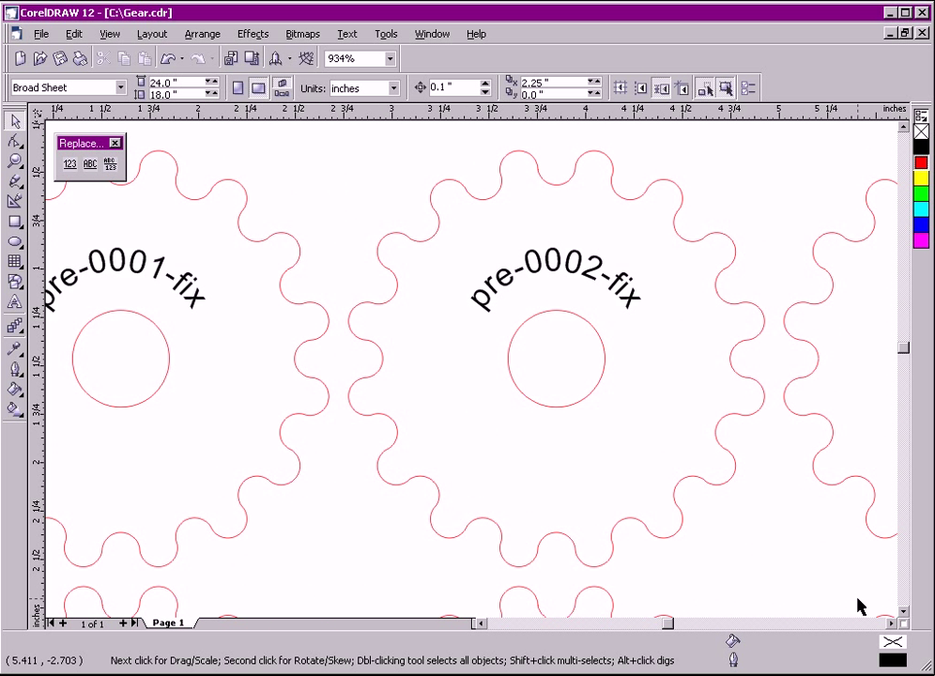
pyautogui.press('z')
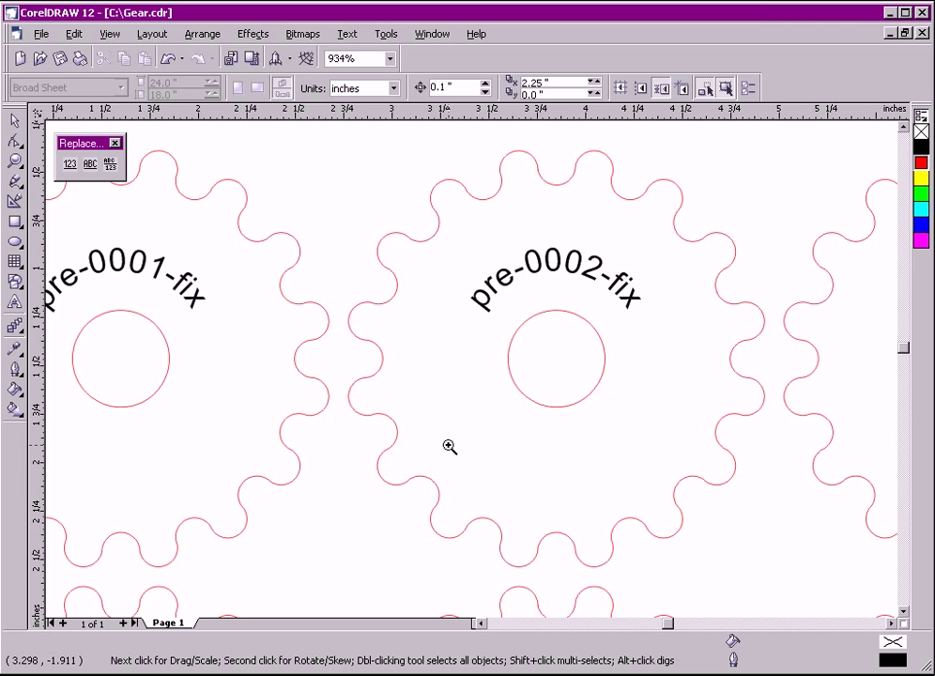
pyautogui.rightClick(348, 411)
pyautogui.rightClick(440, 416)
pyautogui.click(410, 407)
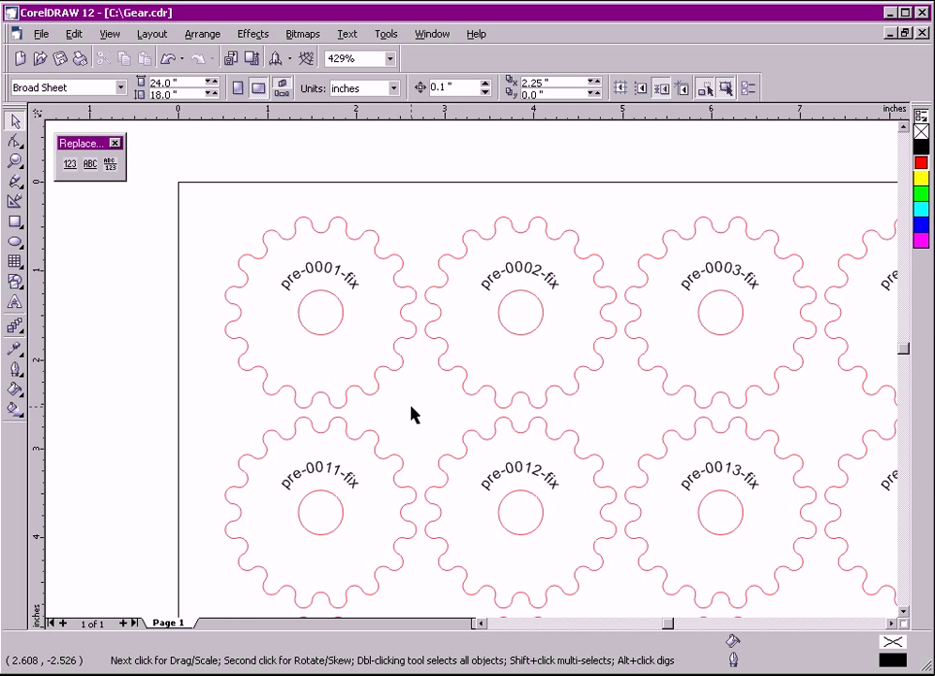
pyautogui.press('F2')
pyautogui.rightClick(415, 406)
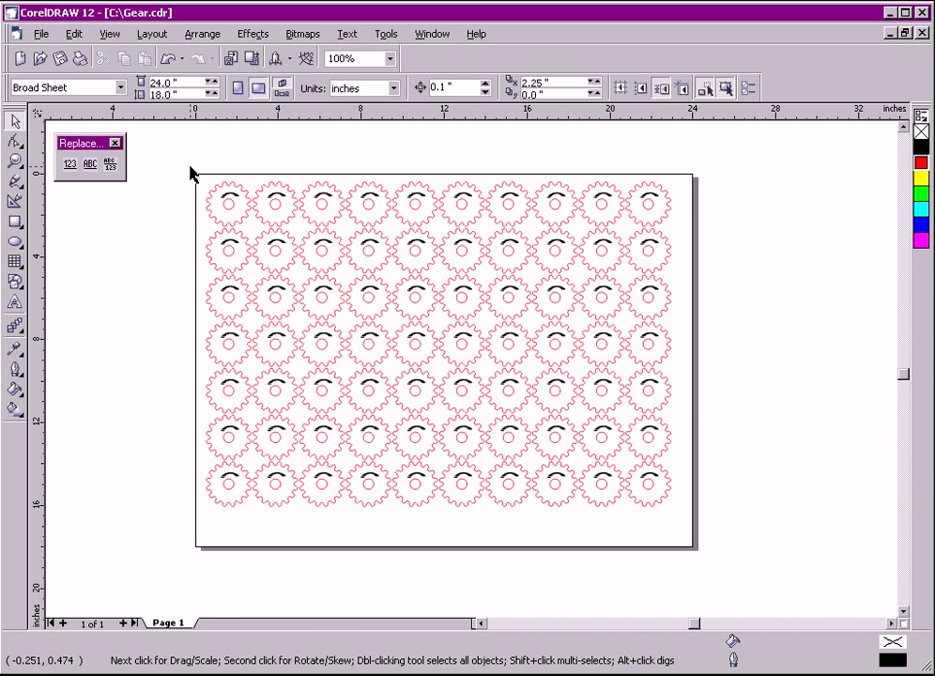
pyautogui.press('z')
pyautogui.moveTo(184, 159); pyautogui.dragTo(804, 607)
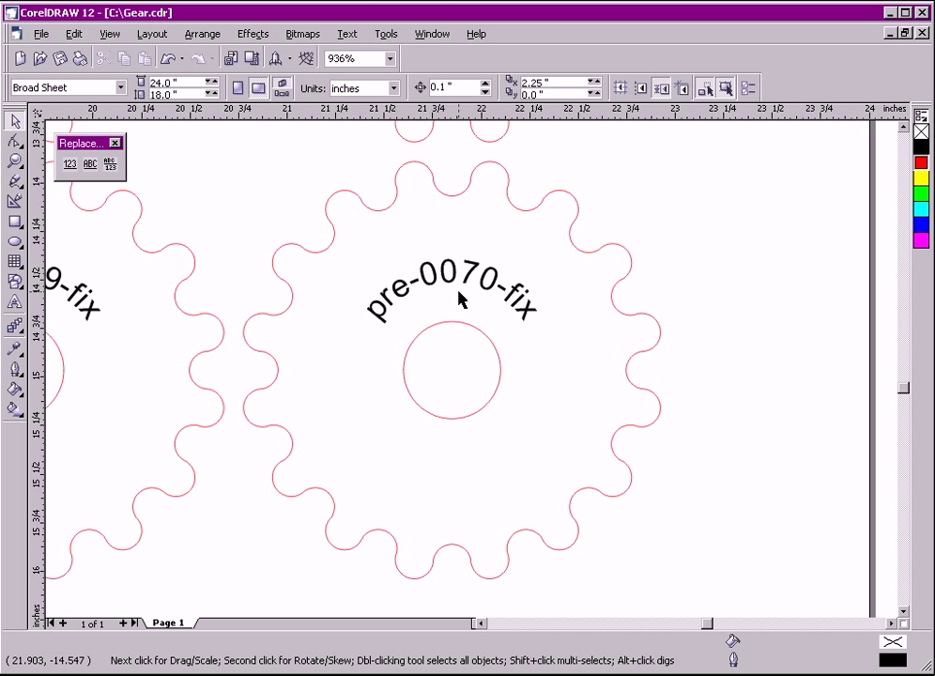
# - Switch to the presidents.cdr drawing and load presidents.csv into the NameIt macro
pyautogui.hotkey('alt', 'Tab')
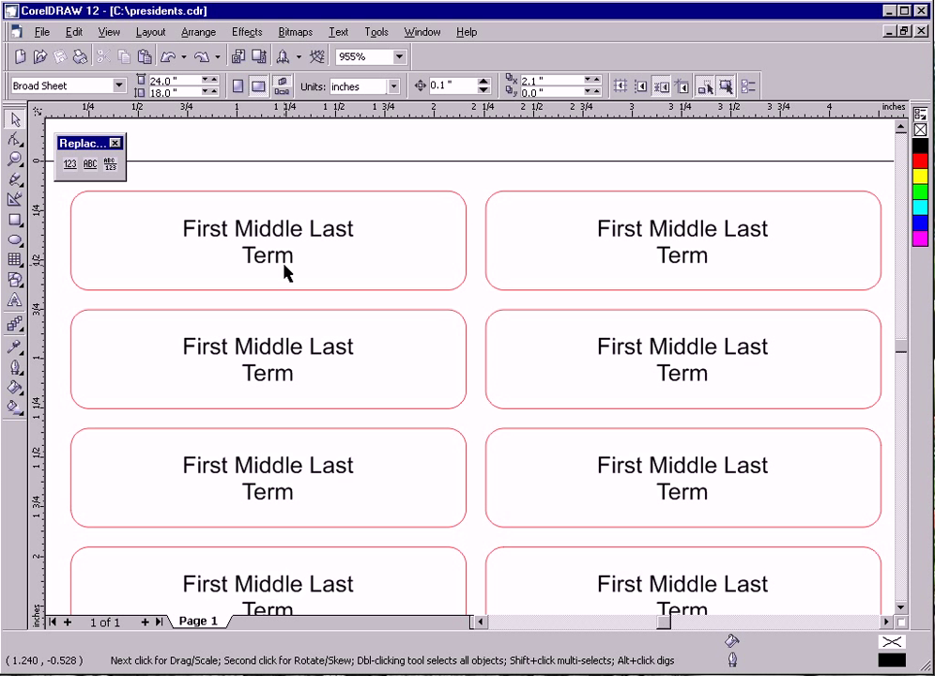
pyautogui.click(91, 165)
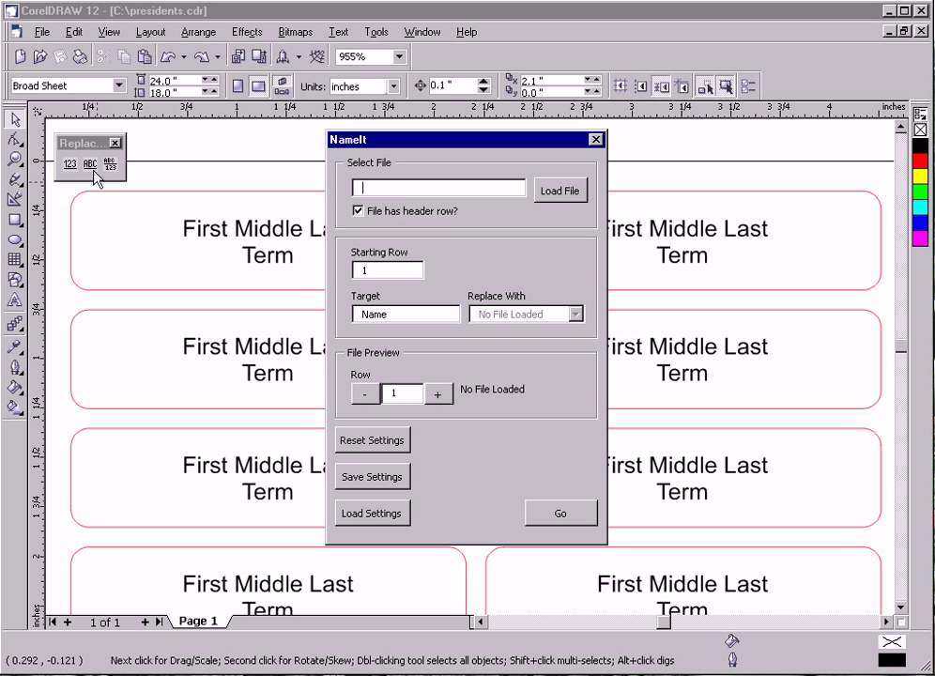
pyautogui.click(559, 192)
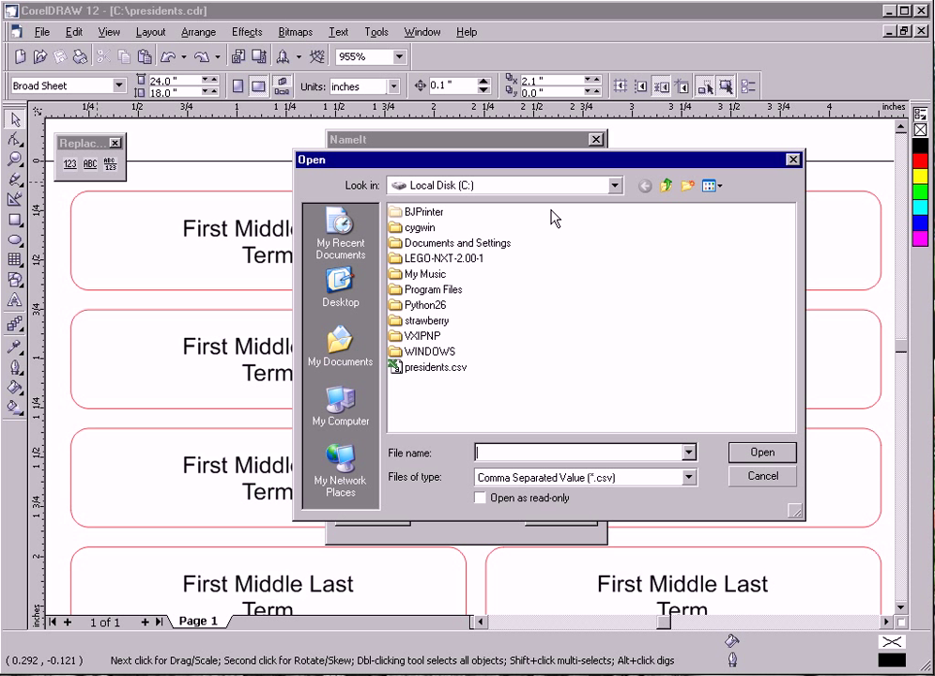
pyautogui.doubleClick(432, 367)
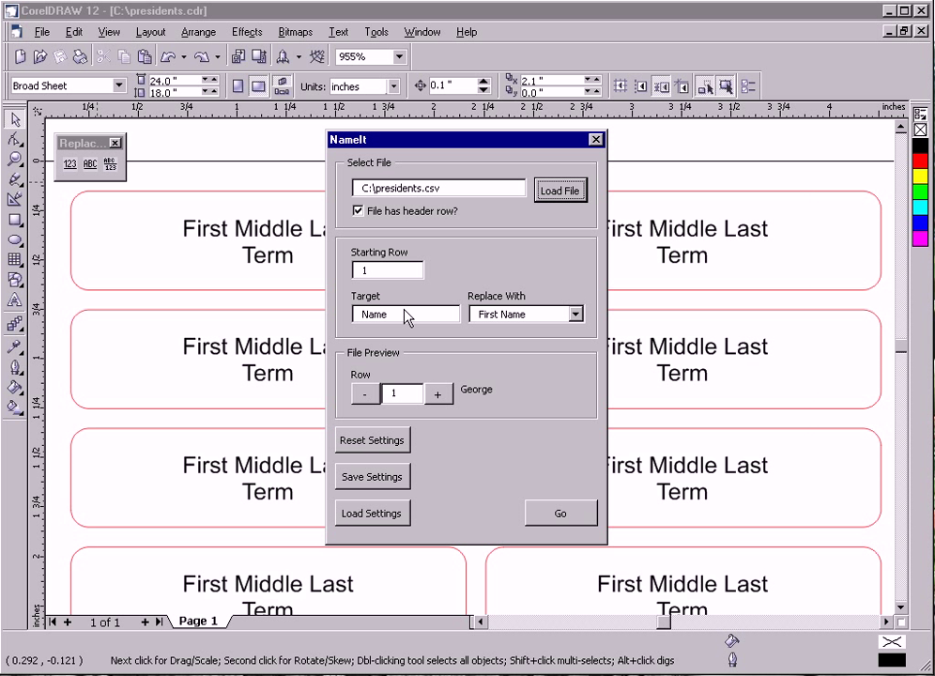
# - Set NameIt to replace the target text "First" with the First Name column
pyautogui.moveTo(403, 314); pyautogui.dragTo(364, 314)
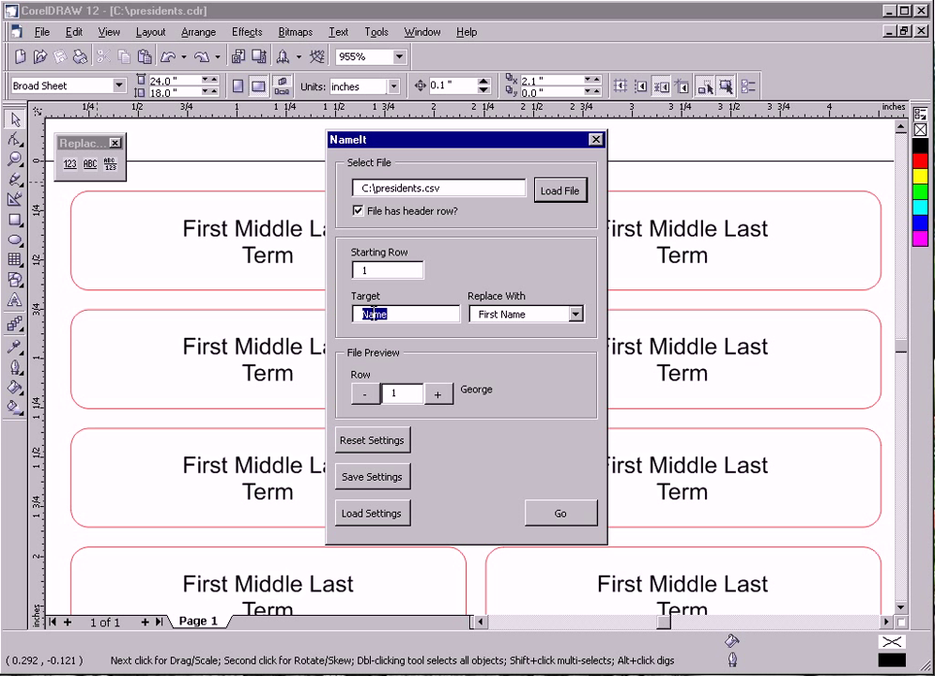
pyautogui.write('First')
pyautogui.click(576, 315)
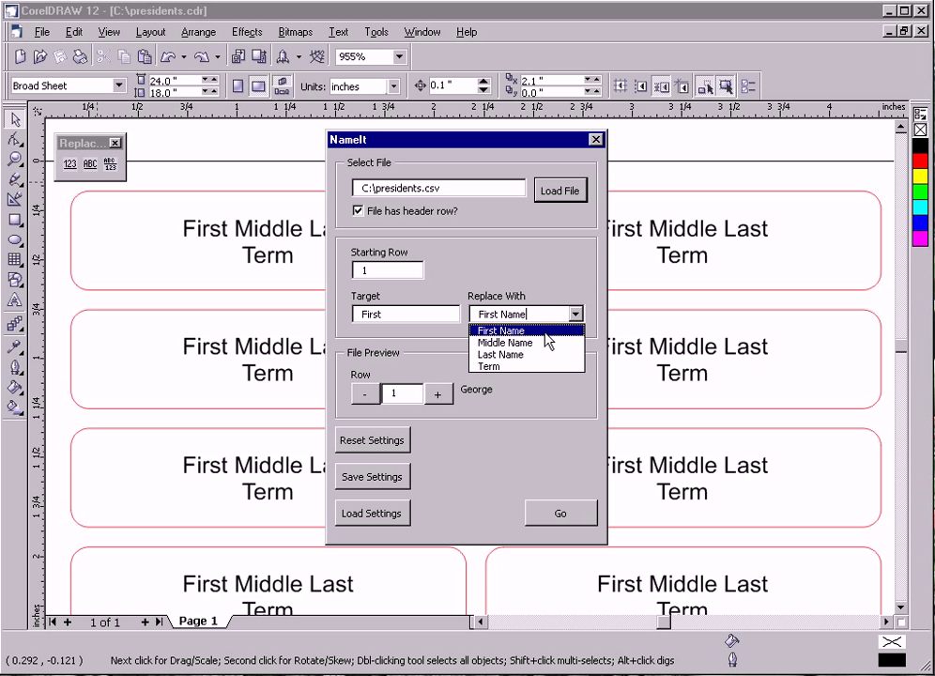
pyautogui.click(544, 331)
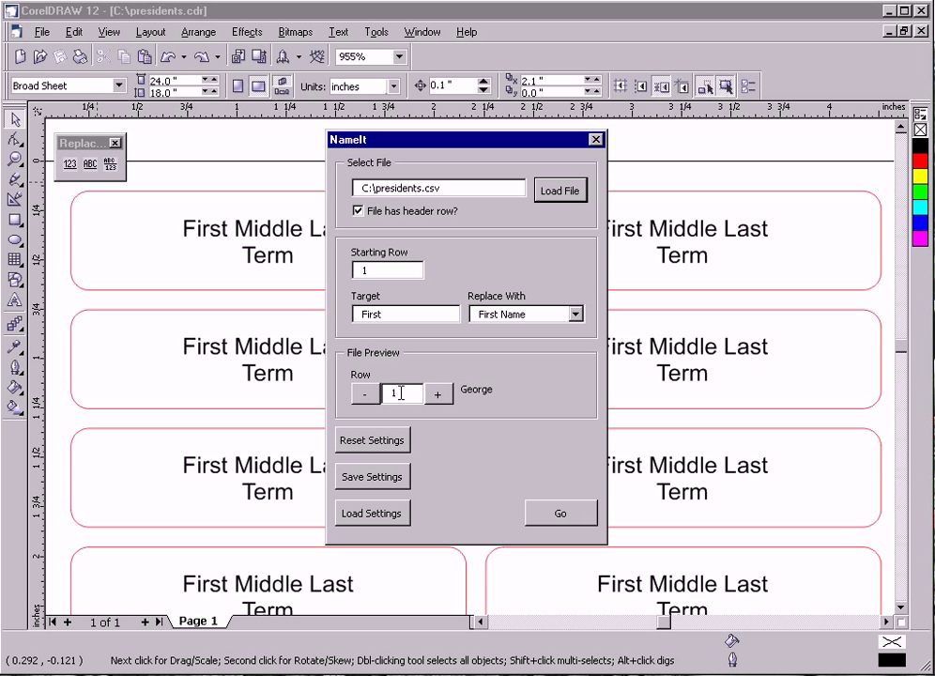
# - Preview the First Name data up to row 5 and run the NameIt replacement on the labels
pyautogui.click(437, 395)
pyautogui.click(437, 393)
pyautogui.click(440, 394)
pyautogui.click(438, 394)
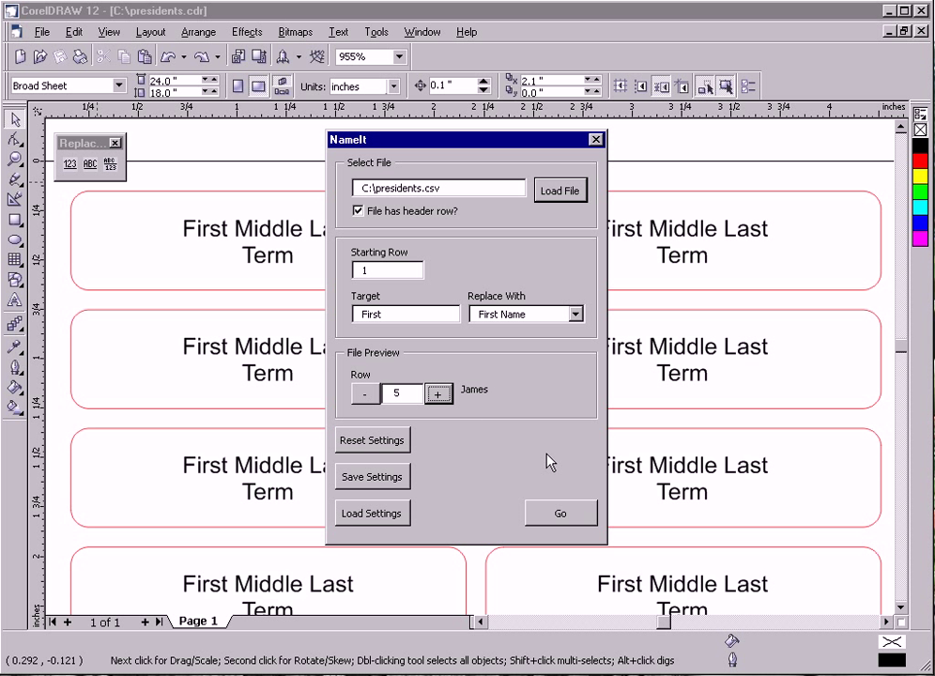
pyautogui.click(566, 516)
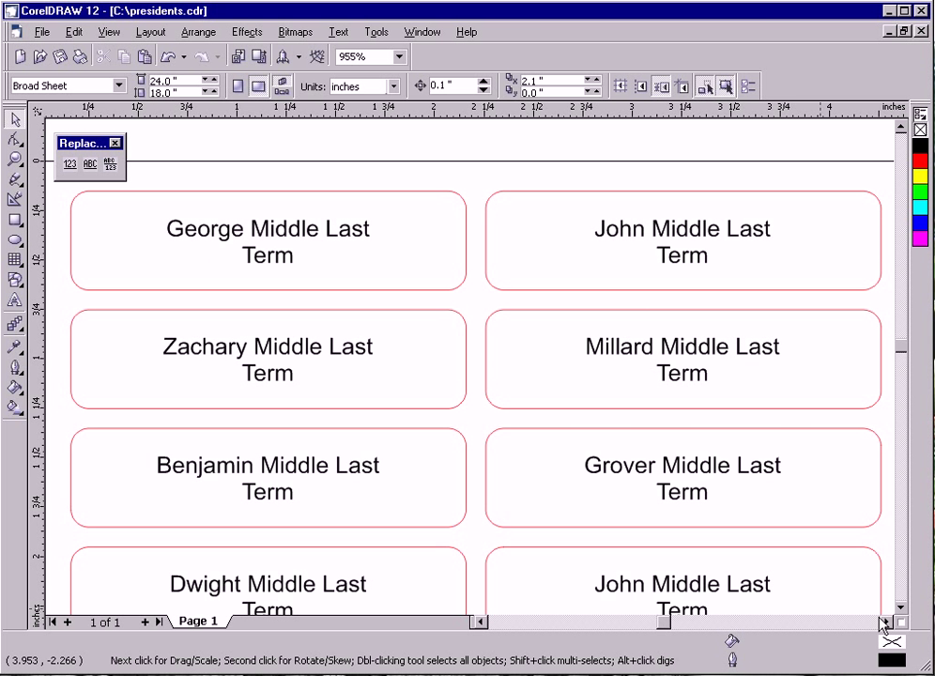
# - Check the replaced first names on further label columns and undo the NameIt replacement
pyautogui.moveTo(885, 623); pyautogui.dragTo(885, 624)
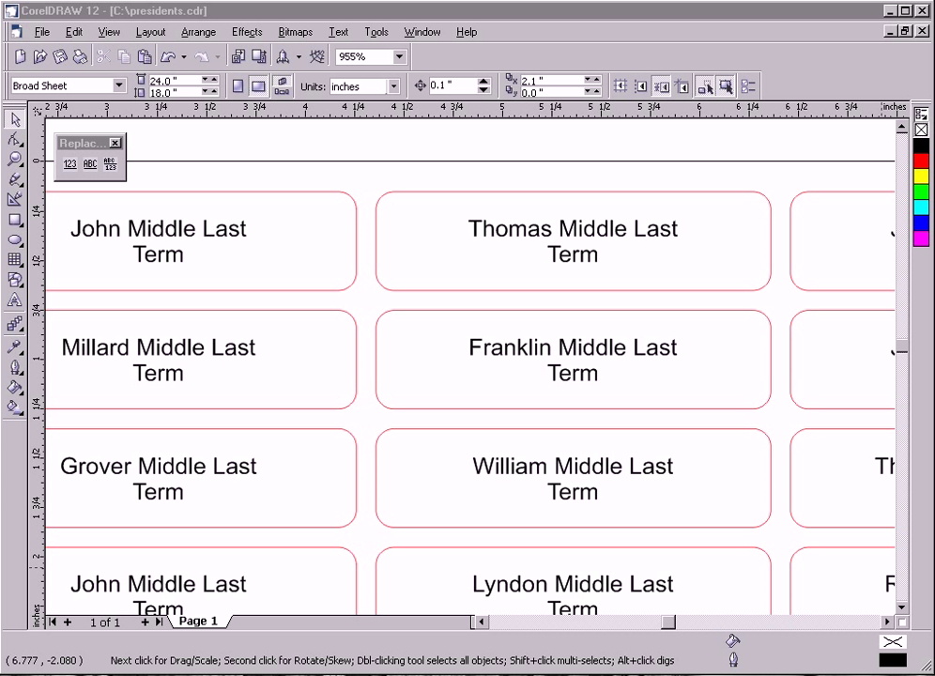
pyautogui.click(74, 31)
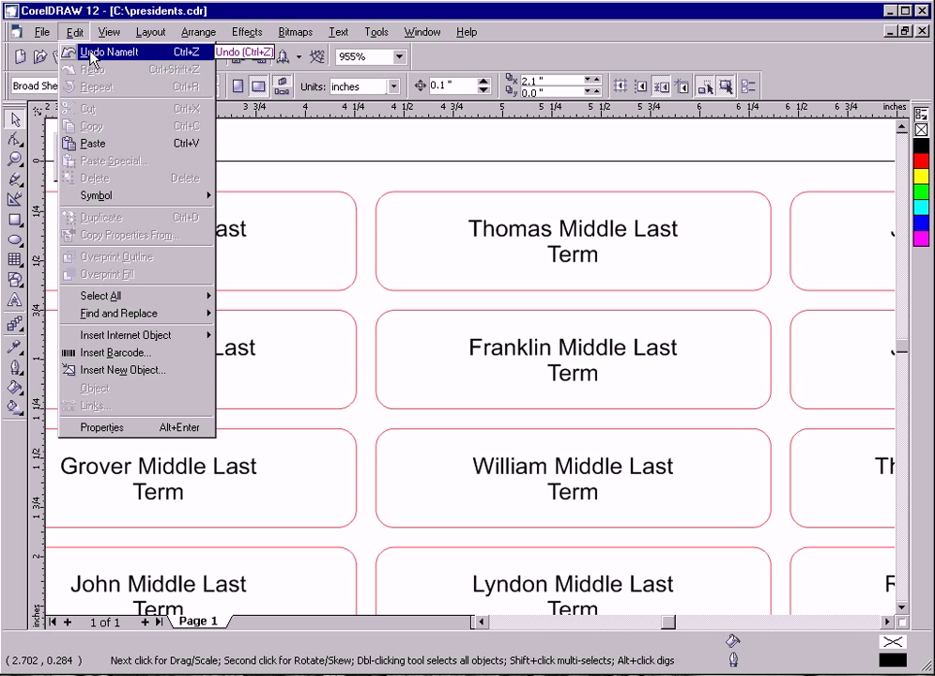
pyautogui.click(94, 53)
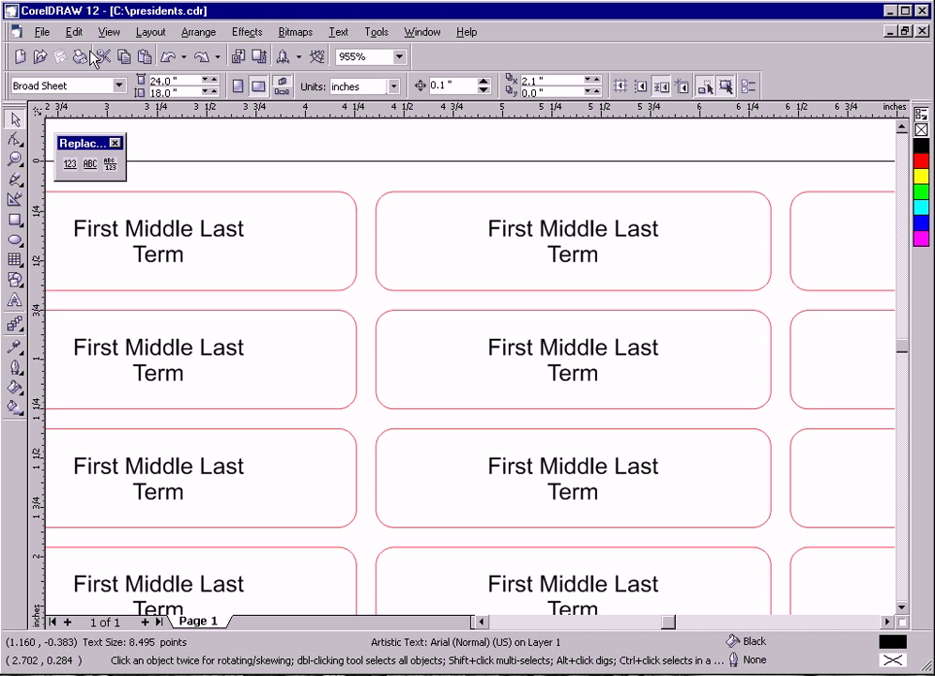
# - Open the batch process macro and add a NameIt entry replacing "First" with the First Name column of presidents.csv
pyautogui.click(108, 165)
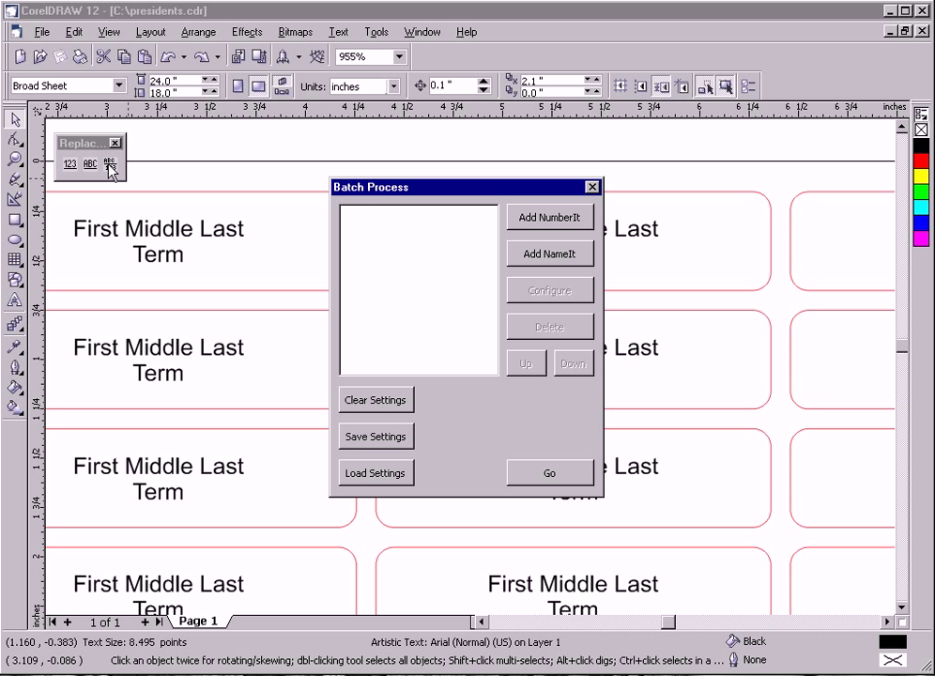
pyautogui.click(553, 264)
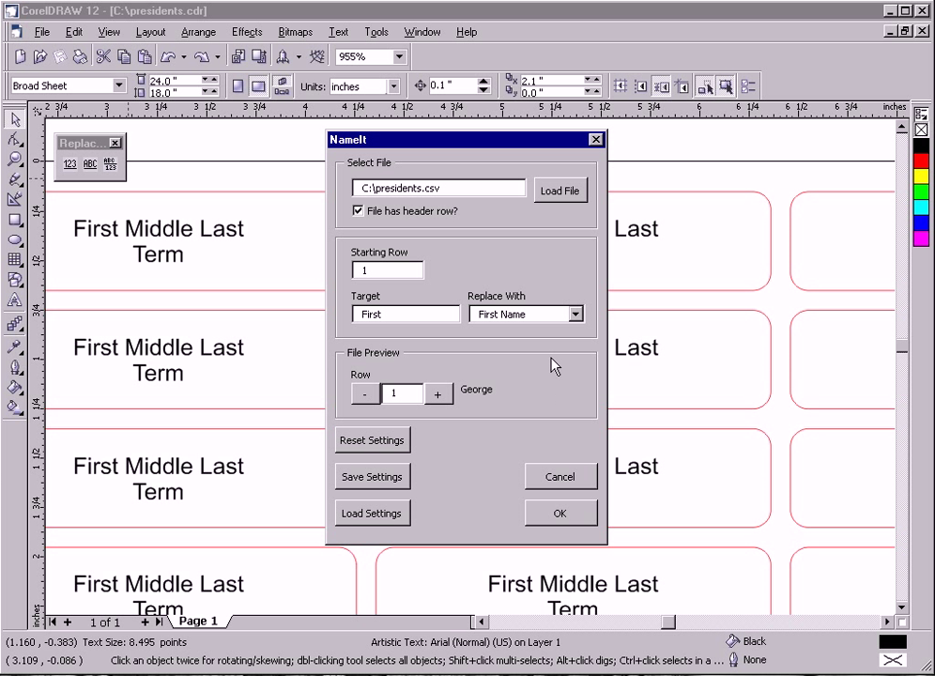
pyautogui.click(557, 517)
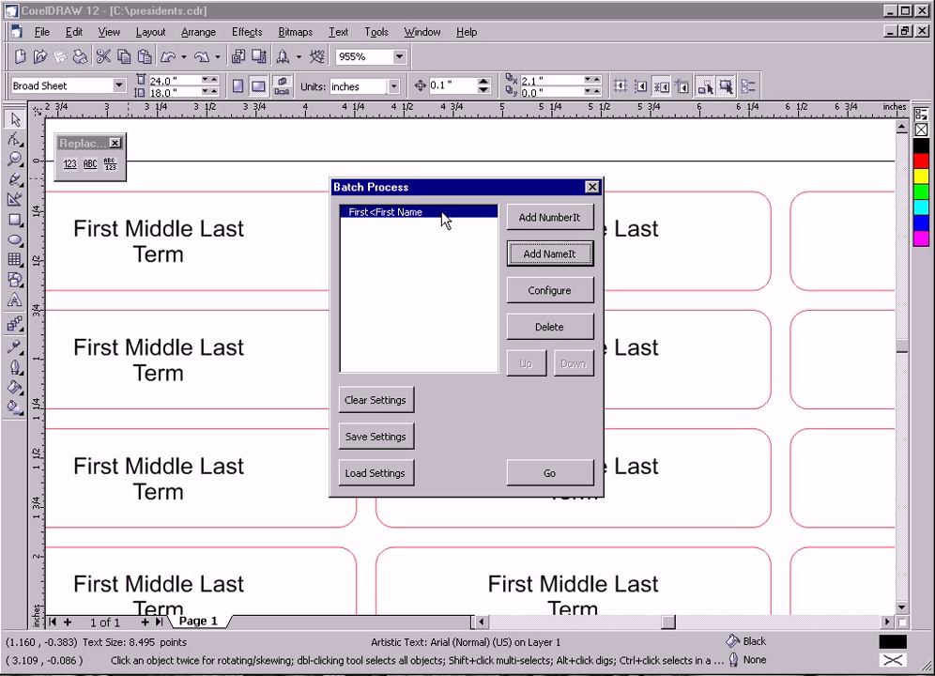
# - Add a second NameIt entry to the batch, replacing "Middle" with the Middle Name column
pyautogui.click(553, 262)
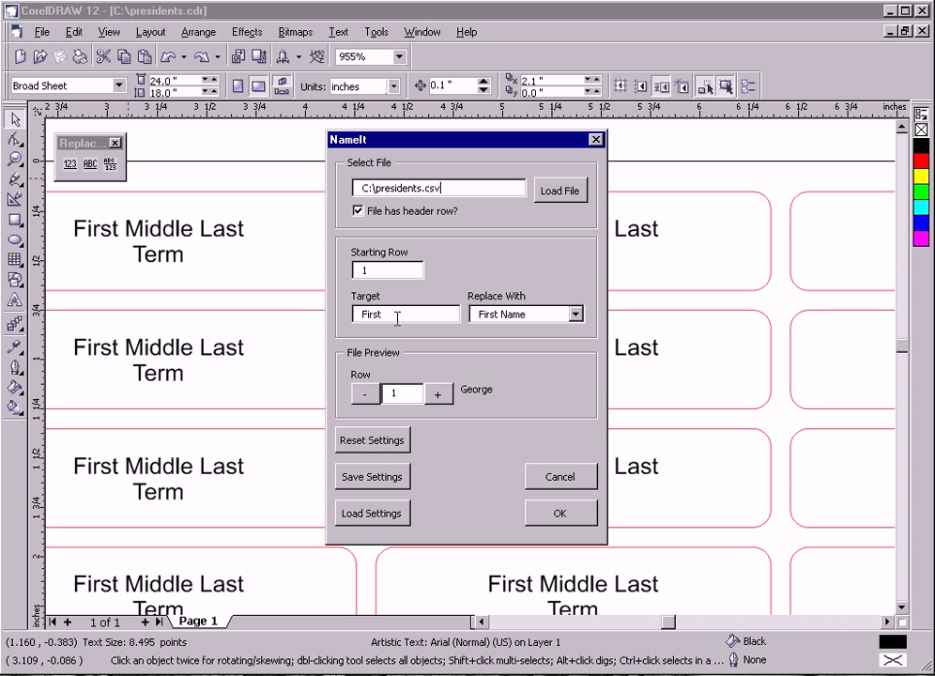
pyautogui.moveTo(398, 314); pyautogui.dragTo(346, 314)
pyautogui.write('Middle')
pyautogui.click(575, 314)
pyautogui.click(507, 338)
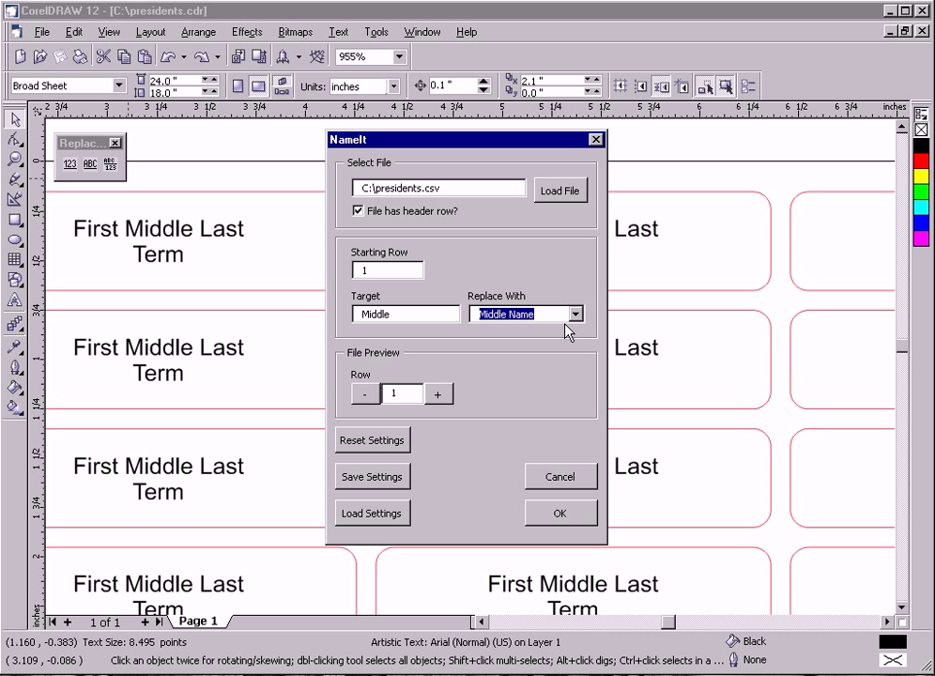
pyautogui.click(571, 516)
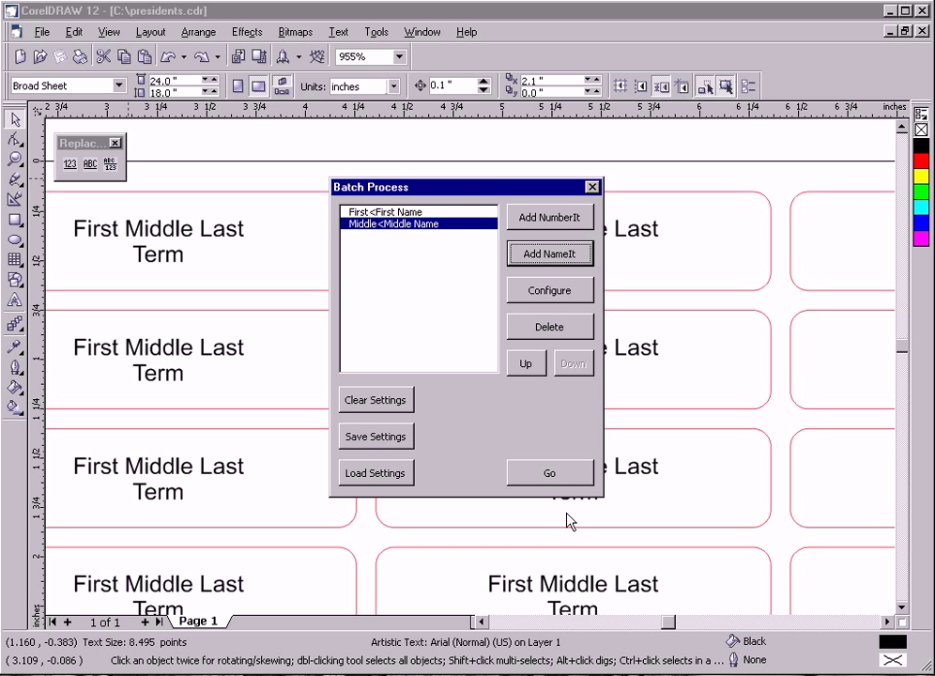
# - Add a third NameIt entry to the batch, replacing "Last" with the Last Name column
pyautogui.click(549, 255)
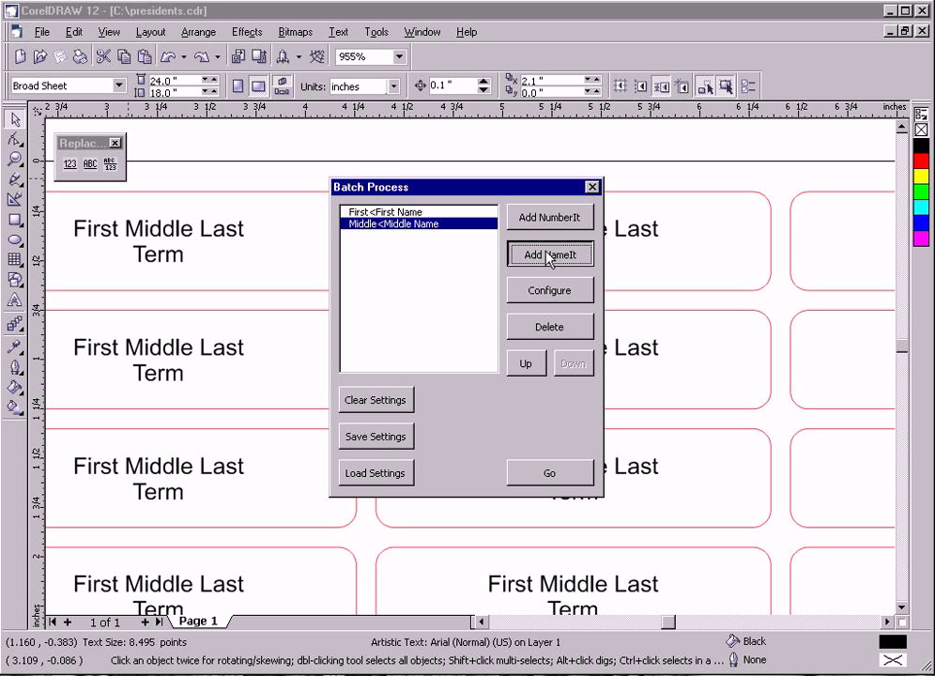
pyautogui.moveTo(406, 315); pyautogui.dragTo(340, 315)
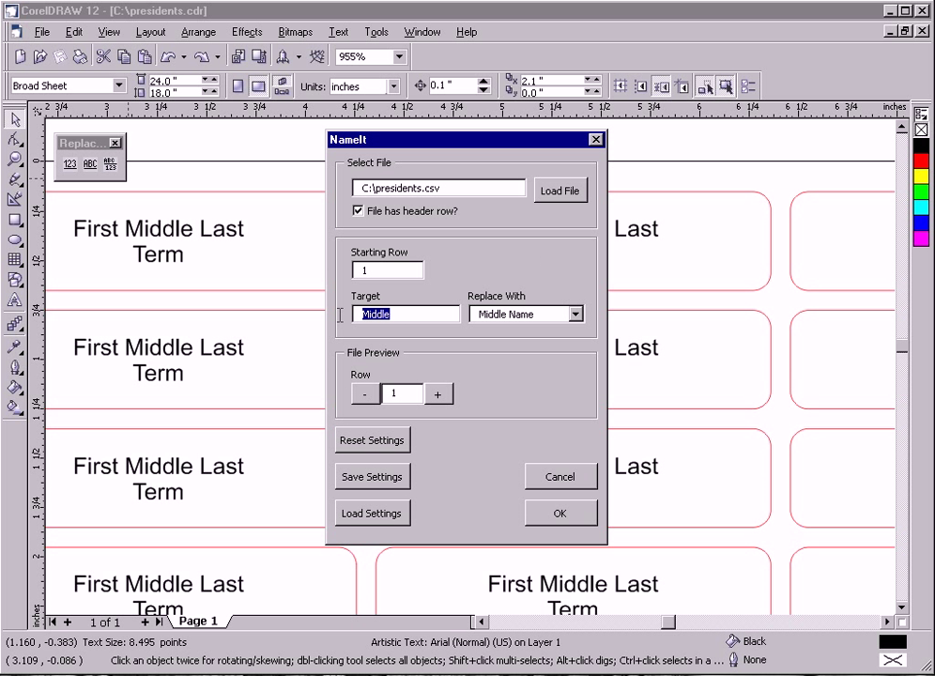
pyautogui.write('Last')
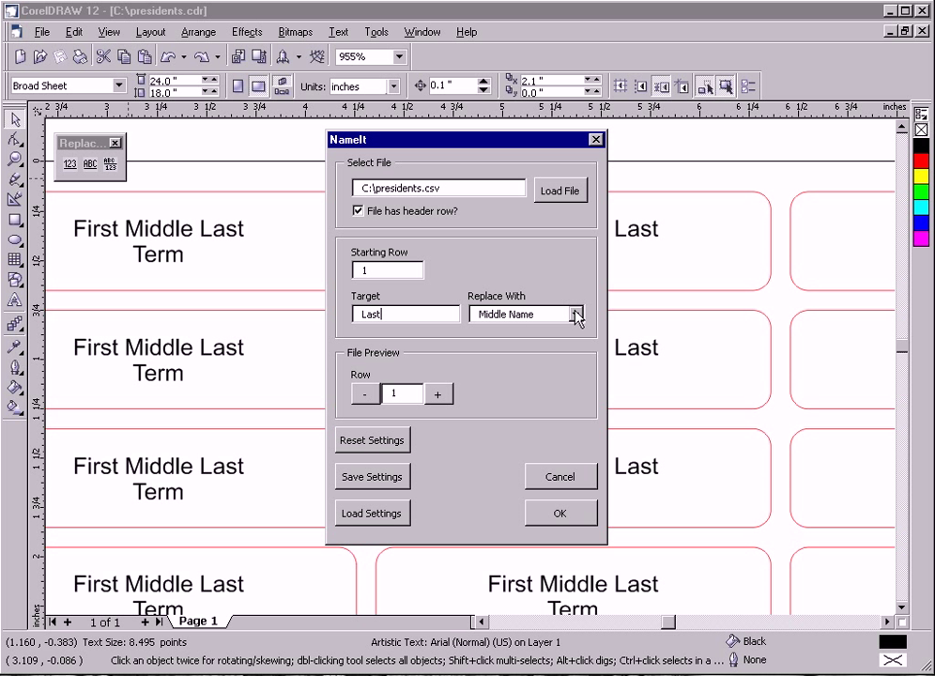
pyautogui.click(576, 314)
pyautogui.click(535, 359)
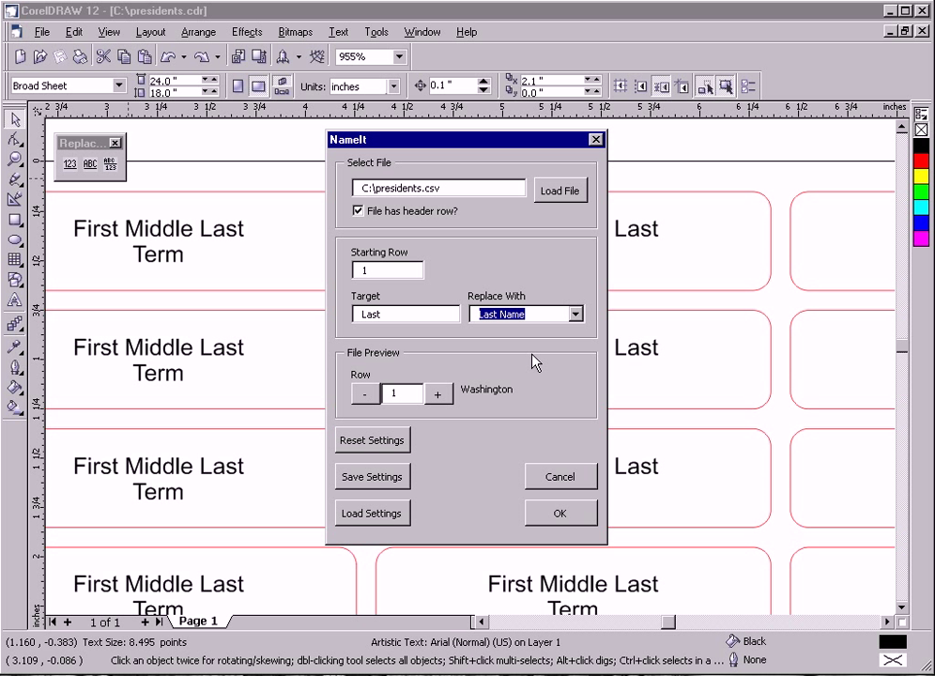
pyautogui.click(560, 513)
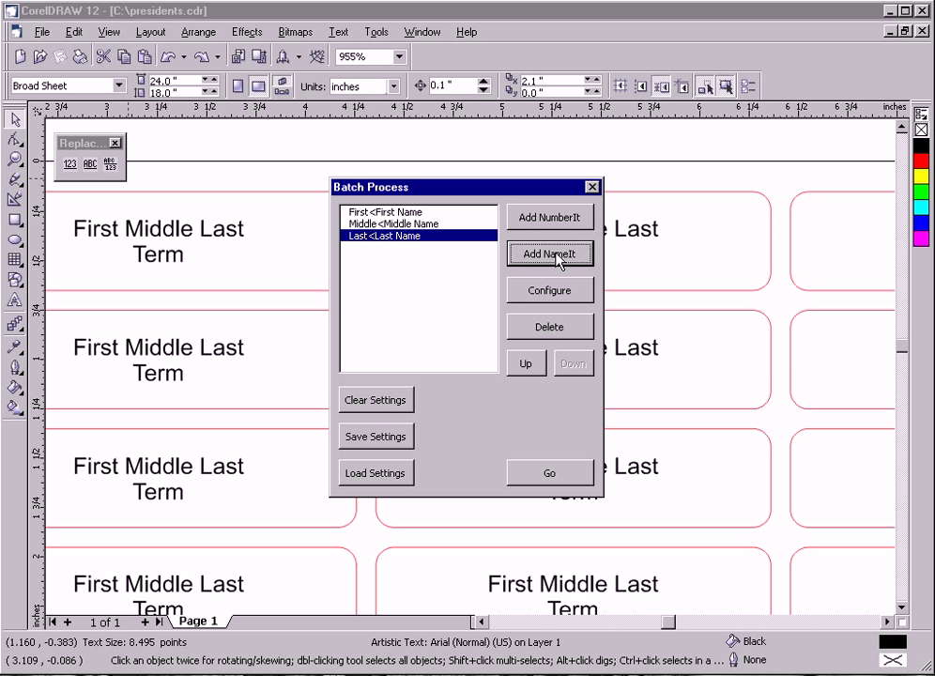
# - Add a fourth NameIt entry to the batch, replacing "Term" with the Term column
pyautogui.click(555, 254)
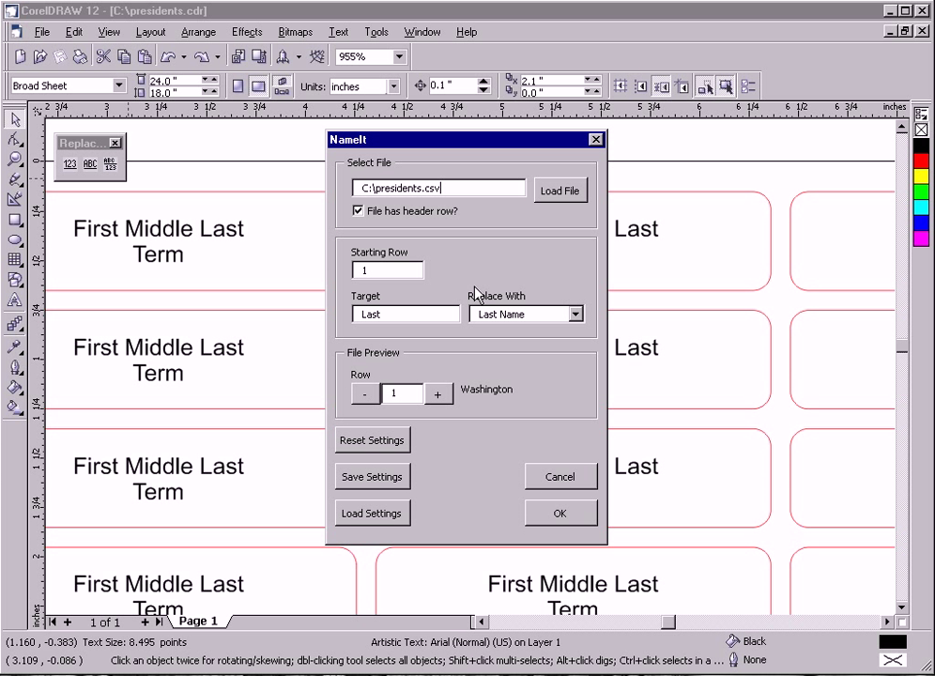
pyautogui.moveTo(415, 314); pyautogui.dragTo(357, 315)
pyautogui.write('Term')
pyautogui.click(576, 317)
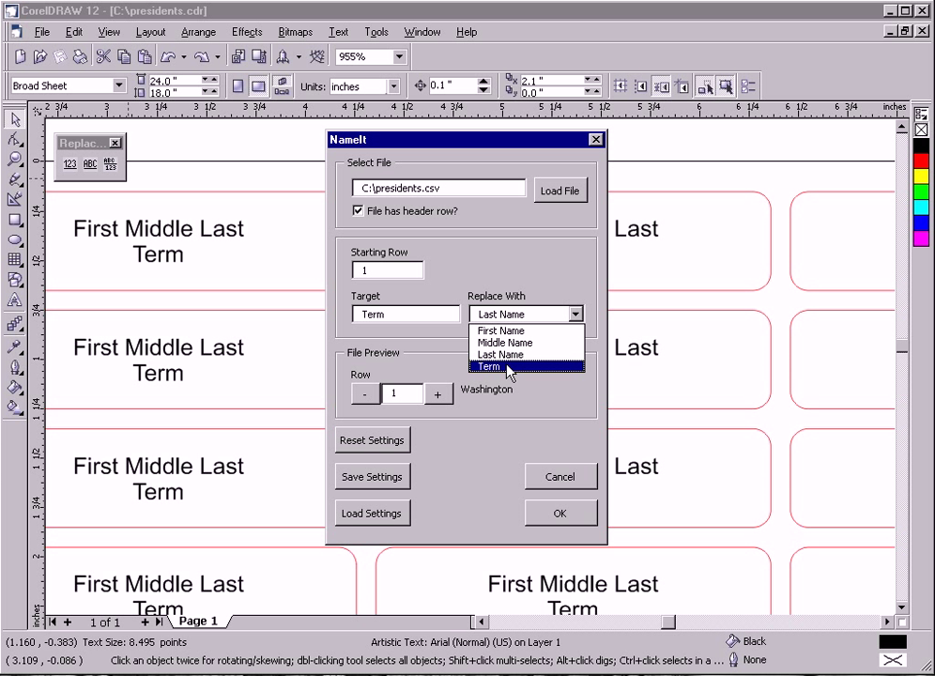
pyautogui.click(575, 366)
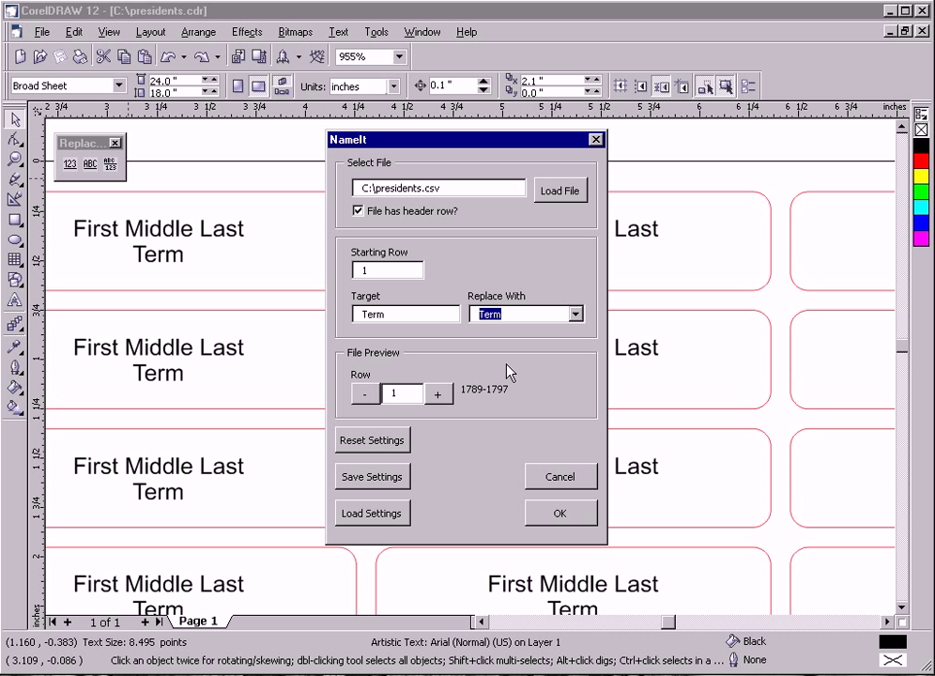
pyautogui.click(559, 517)
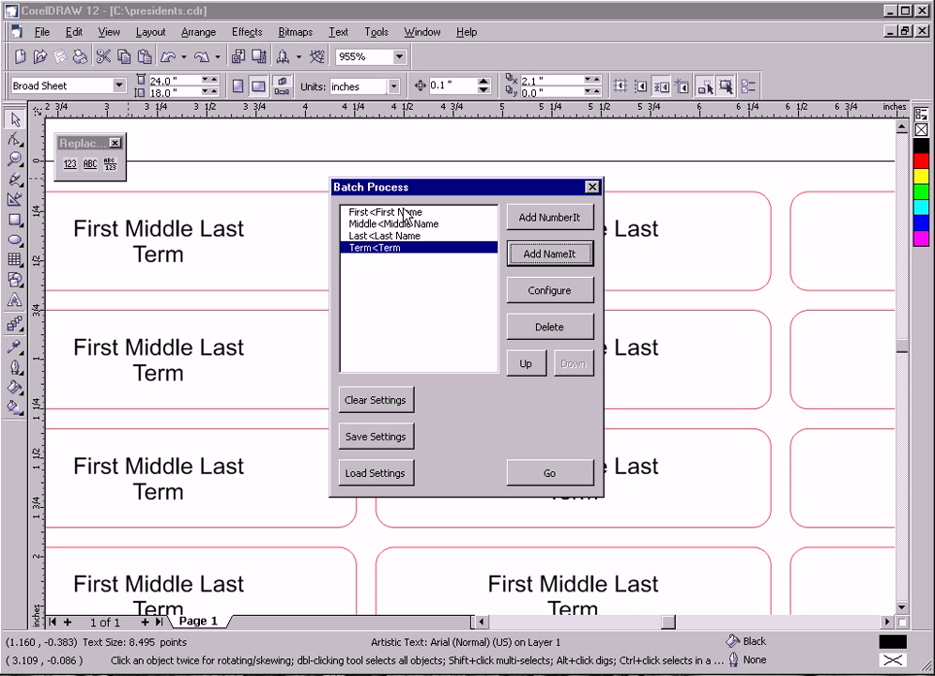
# - Run the four-entry batch on all labels and examine the filled-in names and terms across the page
pyautogui.click(553, 485)
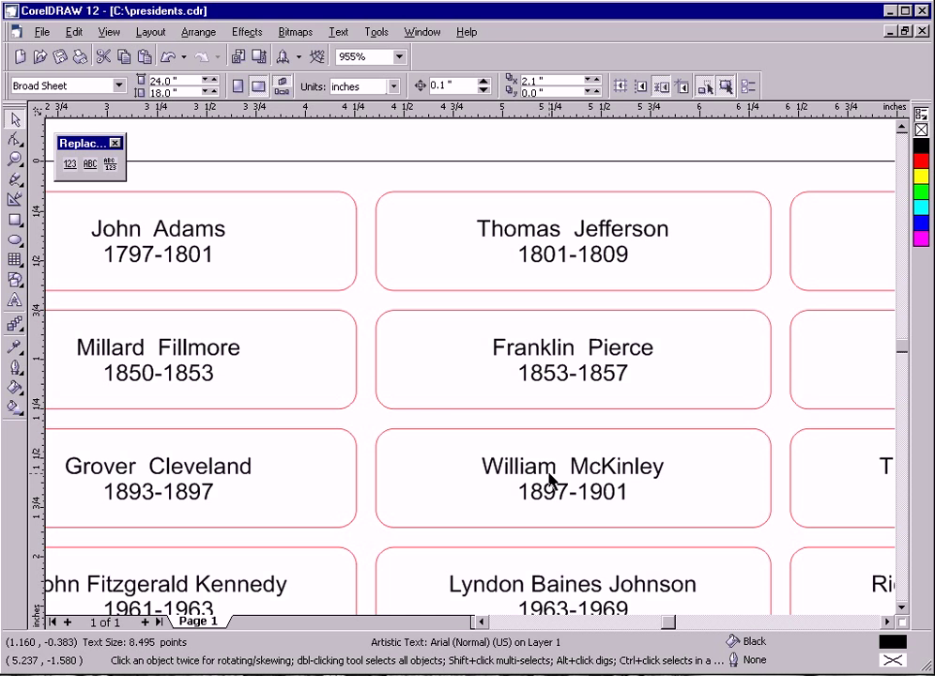
pyautogui.click(482, 621)
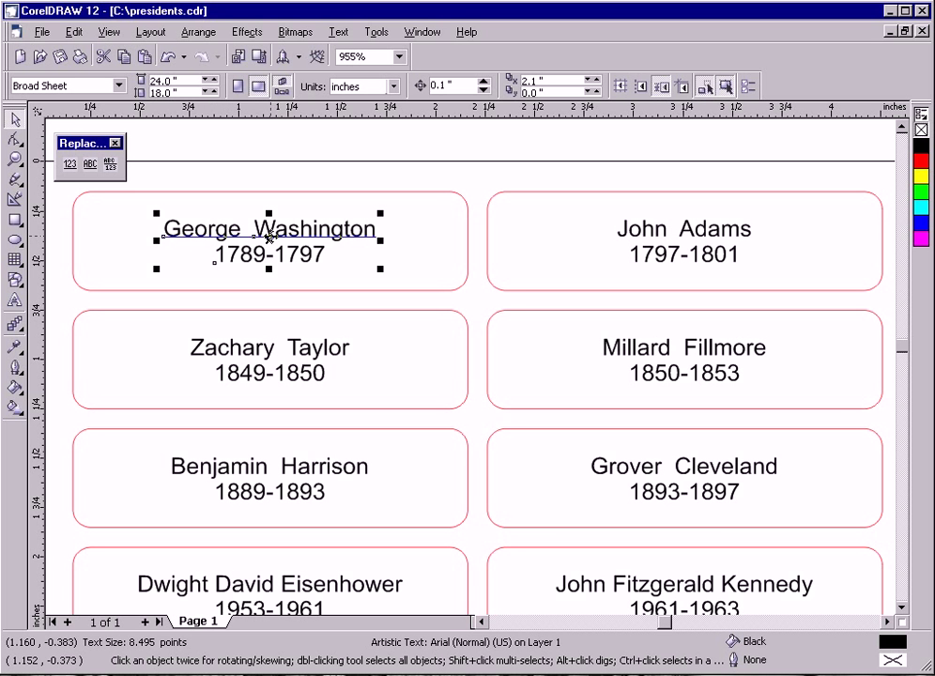
pyautogui.click(887, 621)
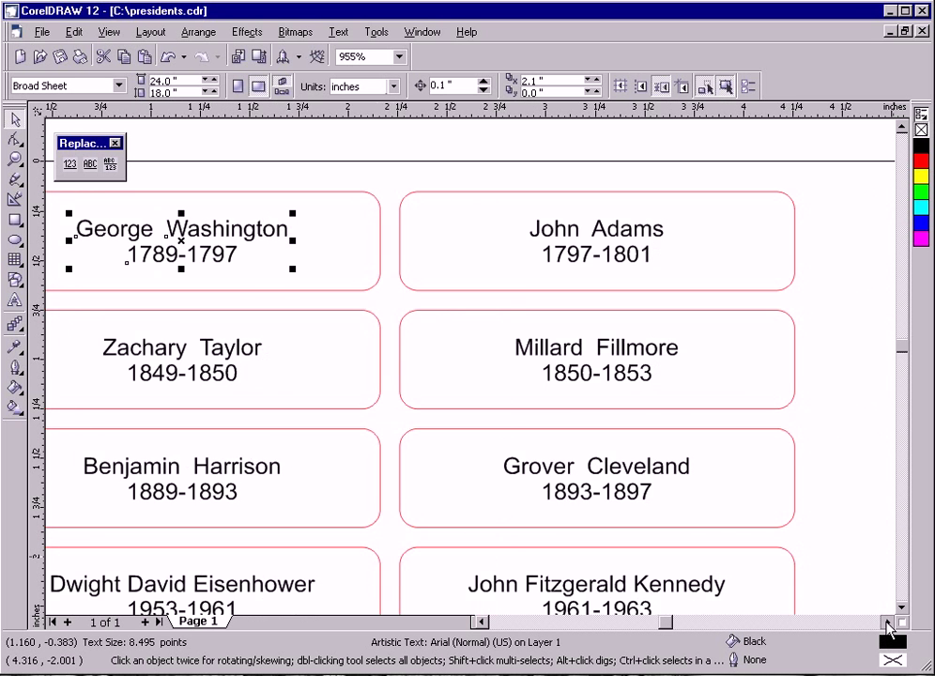
pyautogui.moveTo(887, 622); pyautogui.dragTo(887, 622)
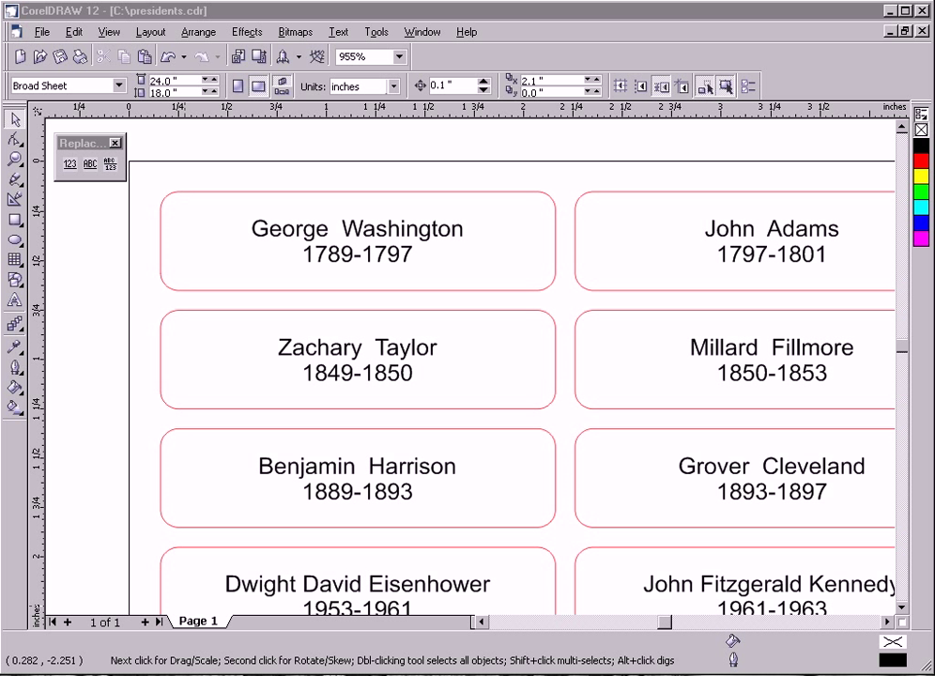
# - Undo the batch replacement on the president labels
pyautogui.click(293, 32)
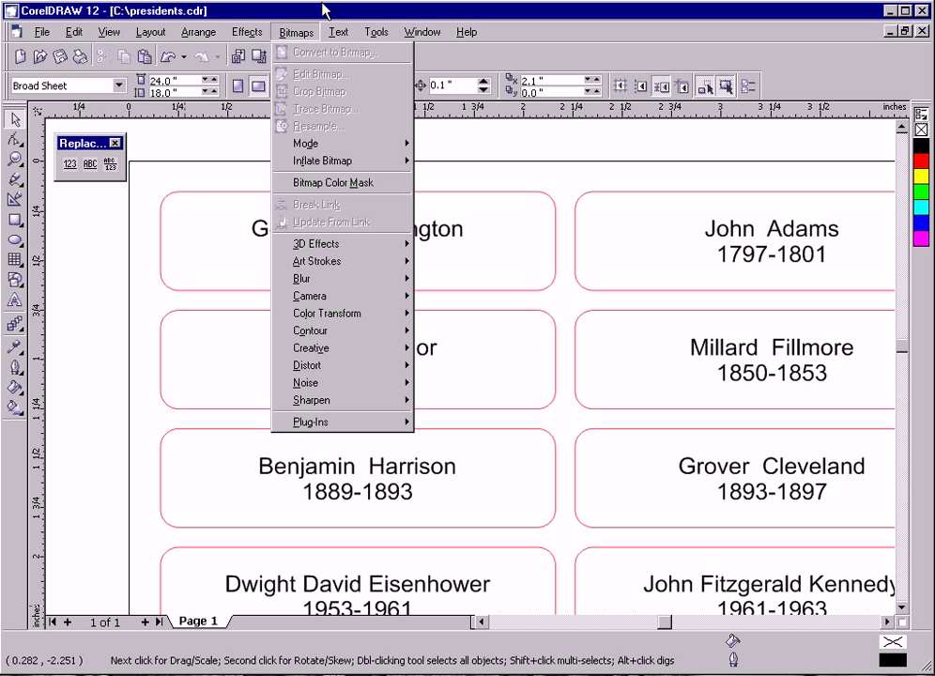
pyautogui.moveTo(99, 34)
pyautogui.click(94, 53)
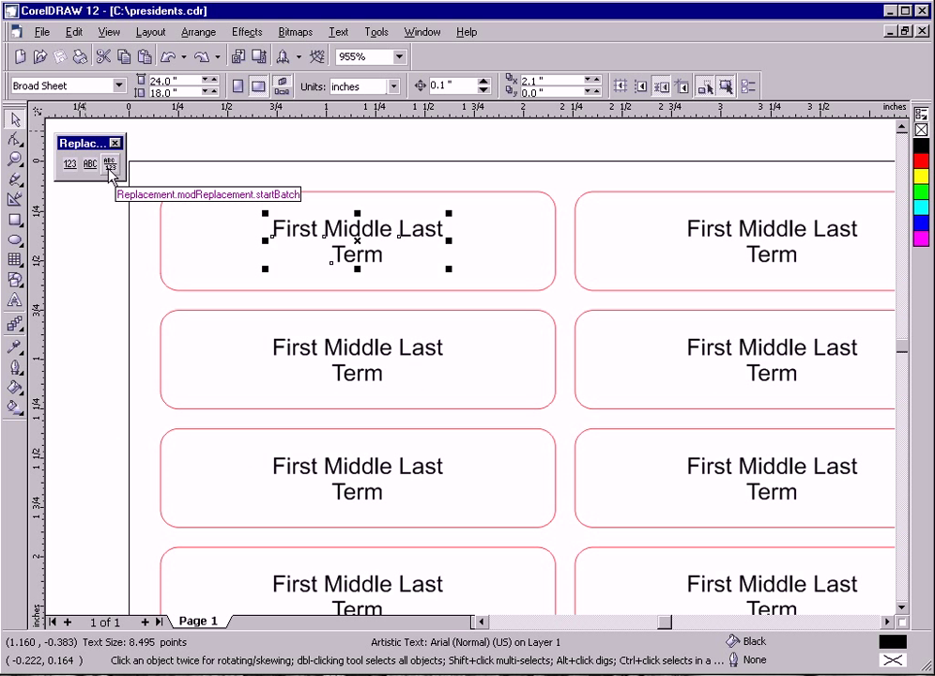
# - Reopen the batch process and delete its NameIt entry for "Term"
pyautogui.click(110, 167)
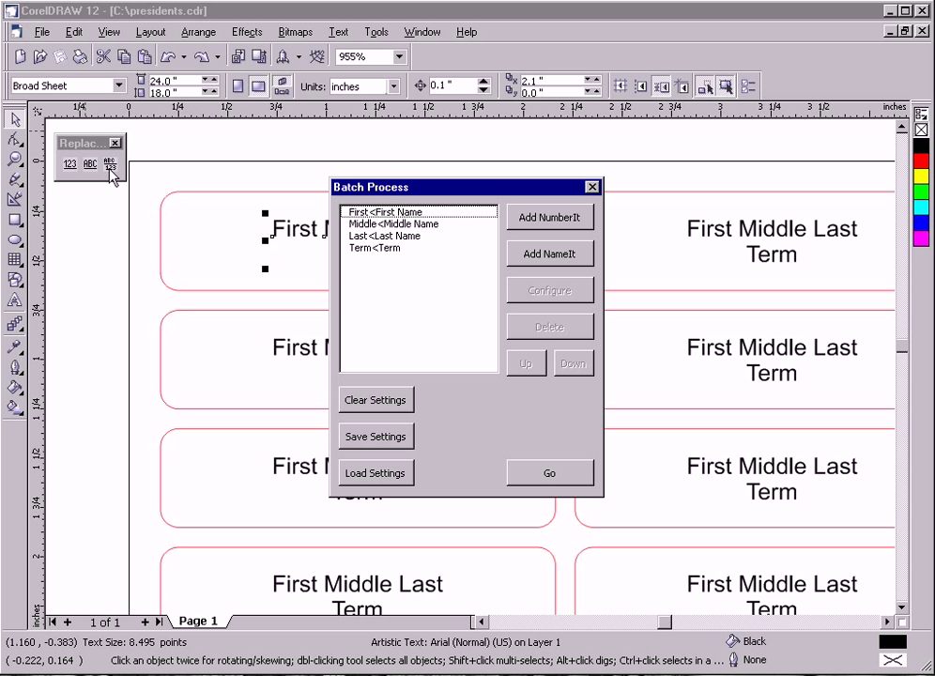
pyautogui.click(394, 249)
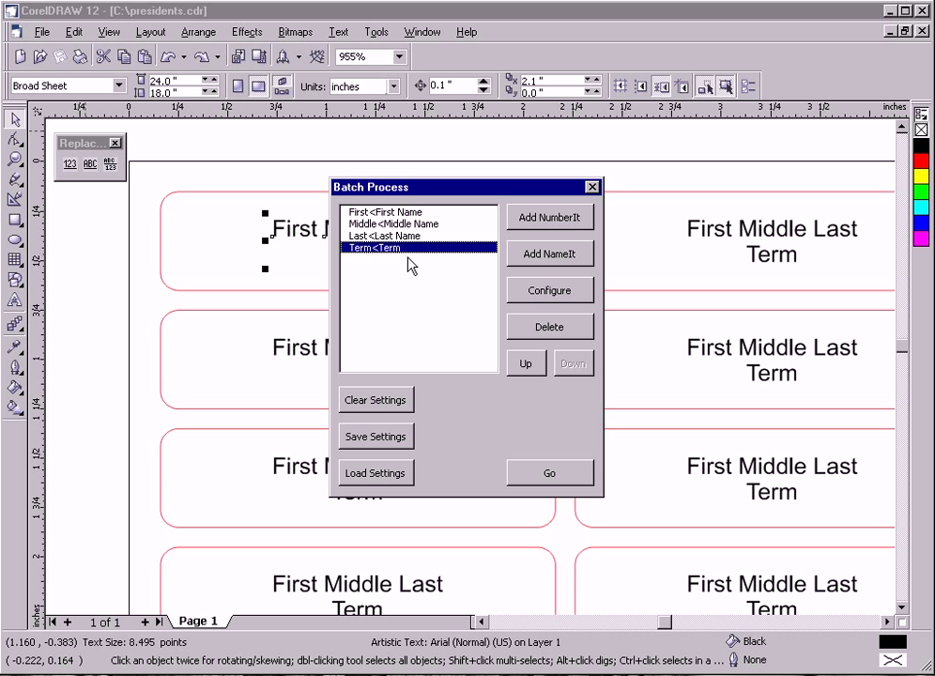
pyautogui.click(549, 329)
pyautogui.click(552, 330)
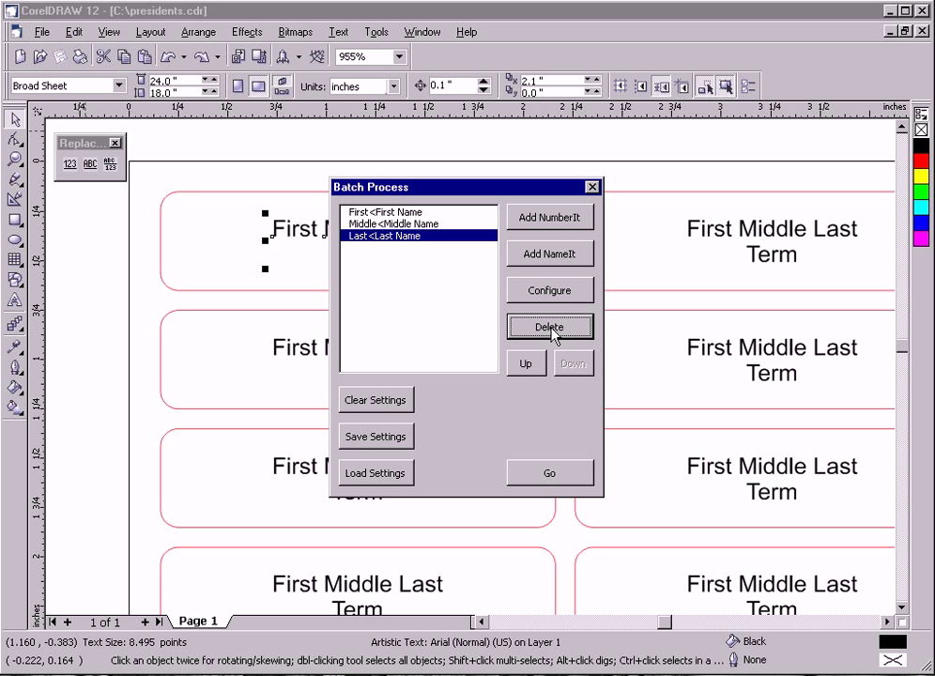
# - Add a NumberIt entry to the batch with "Term" as its target text
pyautogui.click(554, 221)
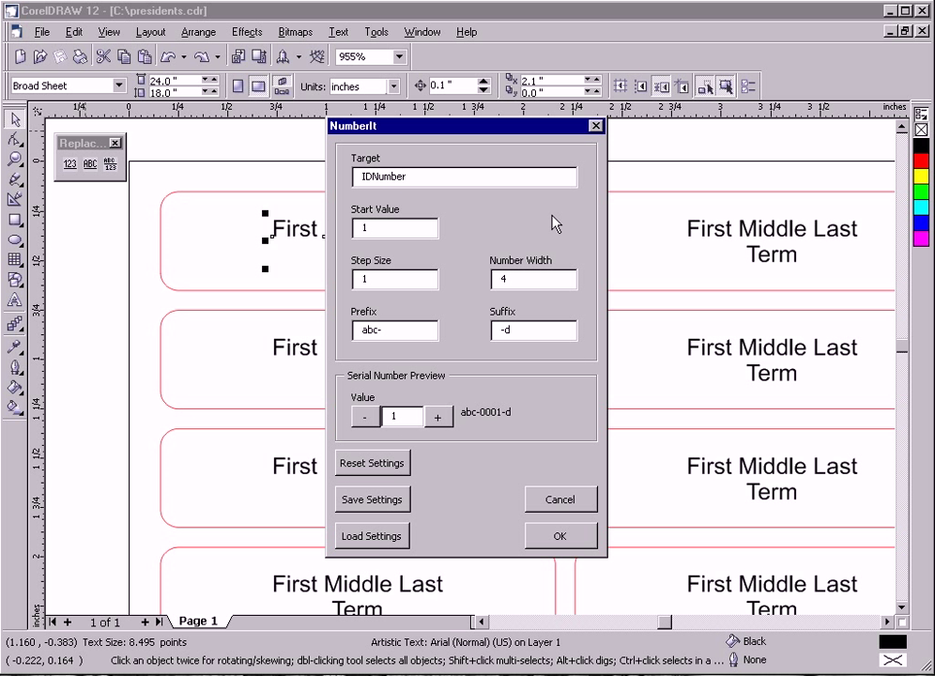
pyautogui.moveTo(406, 134); pyautogui.dragTo(428, 165)
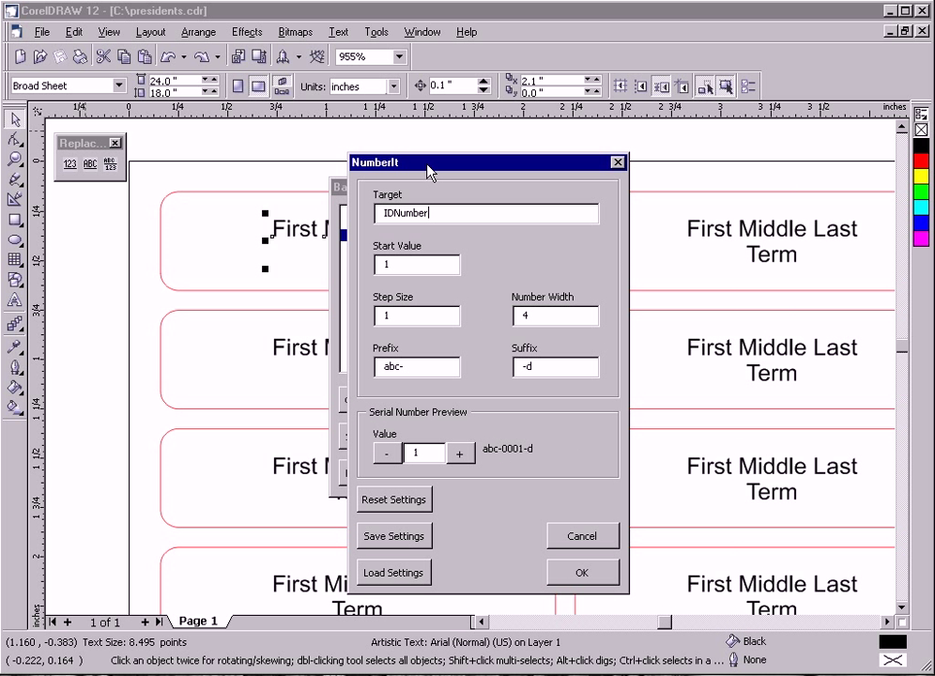
pyautogui.doubleClick(442, 212)
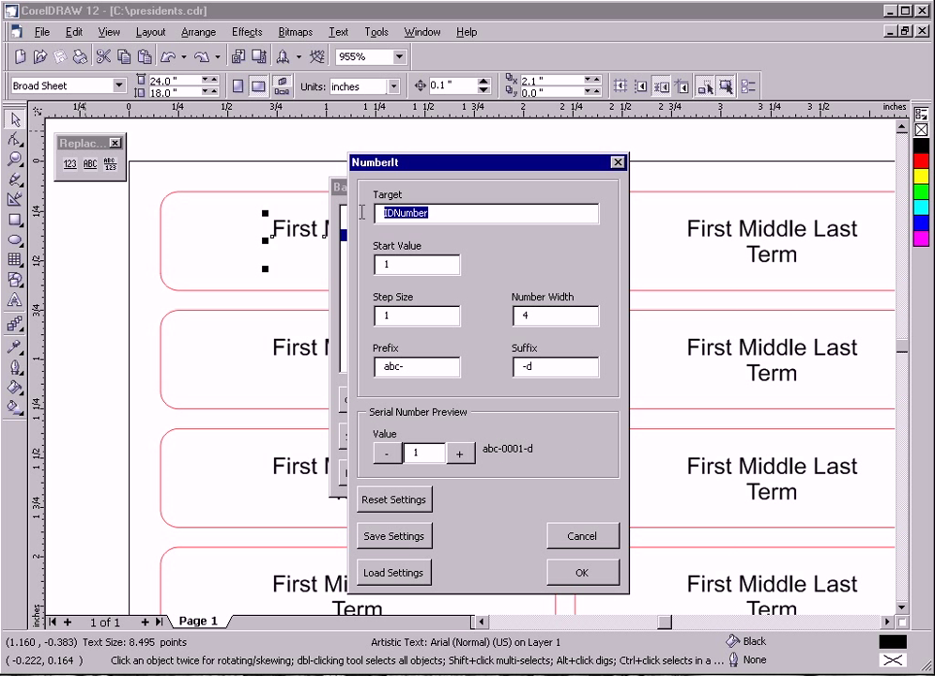
pyautogui.write('Term')
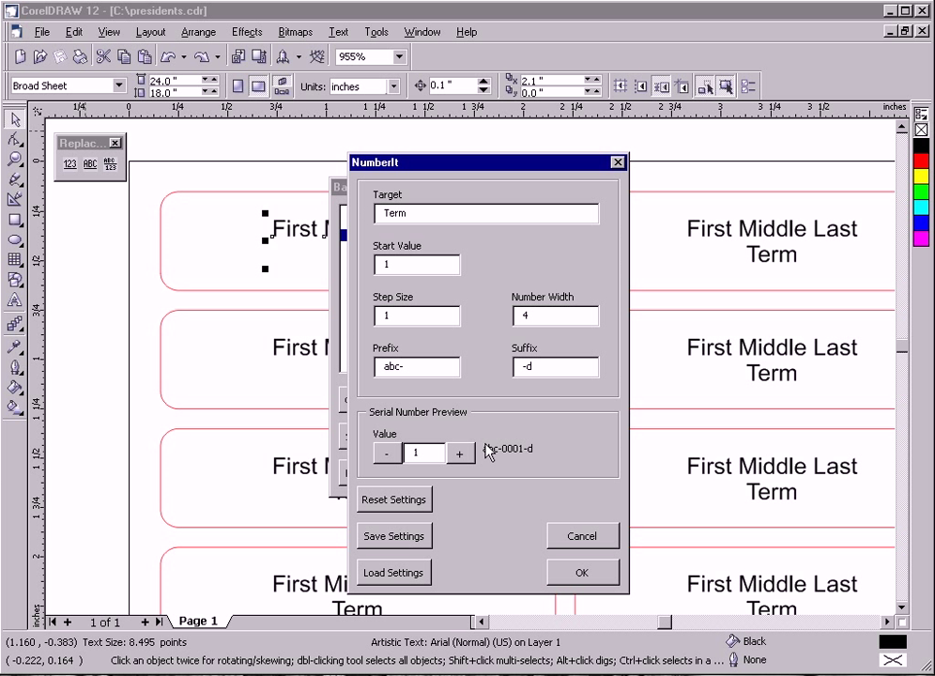
# - Set the serial number prefix to "President #" and clear the suffix
pyautogui.moveTo(430, 372); pyautogui.dragTo(372, 377)
pyautogui.write('Presde')
pyautogui.press('BackSpace')
pyautogui.press('BackSpace')
pyautogui.write('ident #')
pyautogui.doubleClick(534, 366)
pyautogui.press('BackSpace')
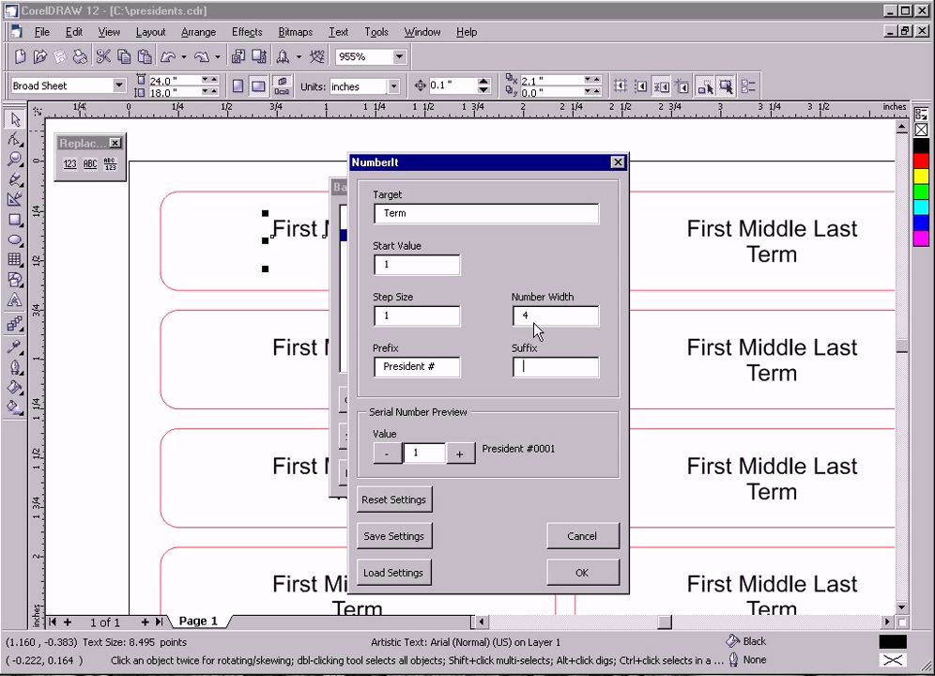
# - Set the number width to 0, preview serial numbers up to value 13, and accept the NumberIt entry
pyautogui.doubleClick(516, 315)
pyautogui.write('0')
pyautogui.click(459, 453)
pyautogui.click(459, 454)
pyautogui.click(383, 453)
pyautogui.click(383, 454)
pyautogui.write('0')
pyautogui.press('Tab')
pyautogui.click(459, 456)
pyautogui.click(459, 455)
pyautogui.click(465, 457)
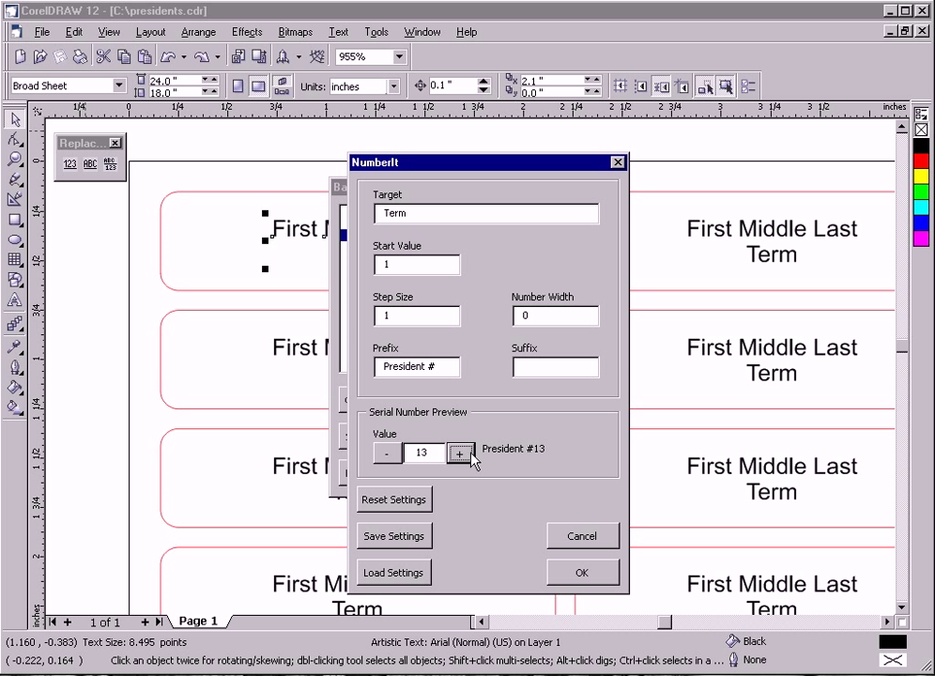
pyautogui.click(583, 580)
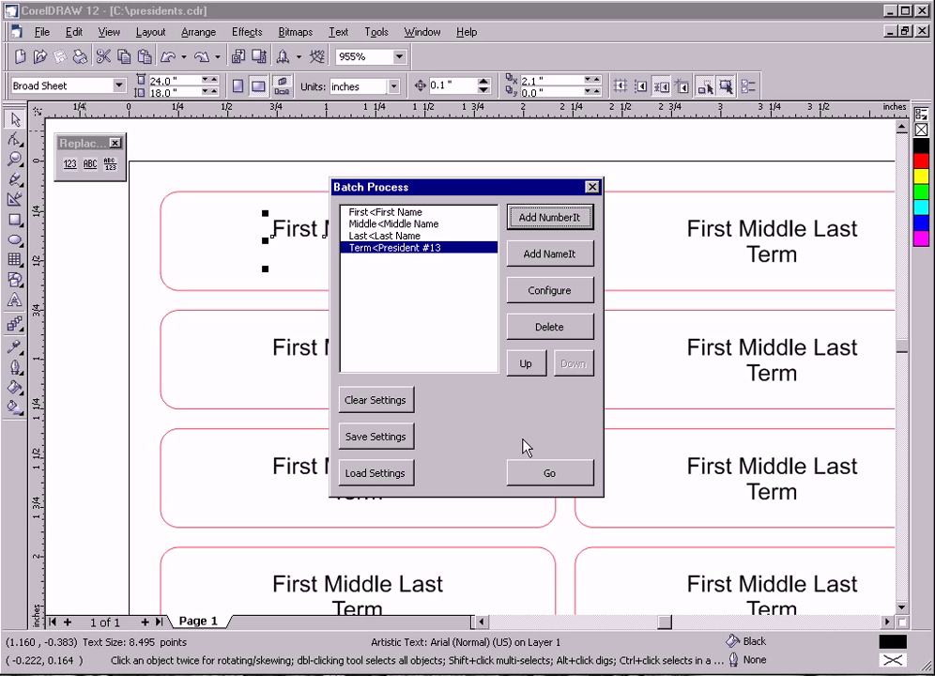
# - Run the batch with three NameIt entries and one NumberIt entry, and examine the filled-in labels across the page
pyautogui.click(544, 477)
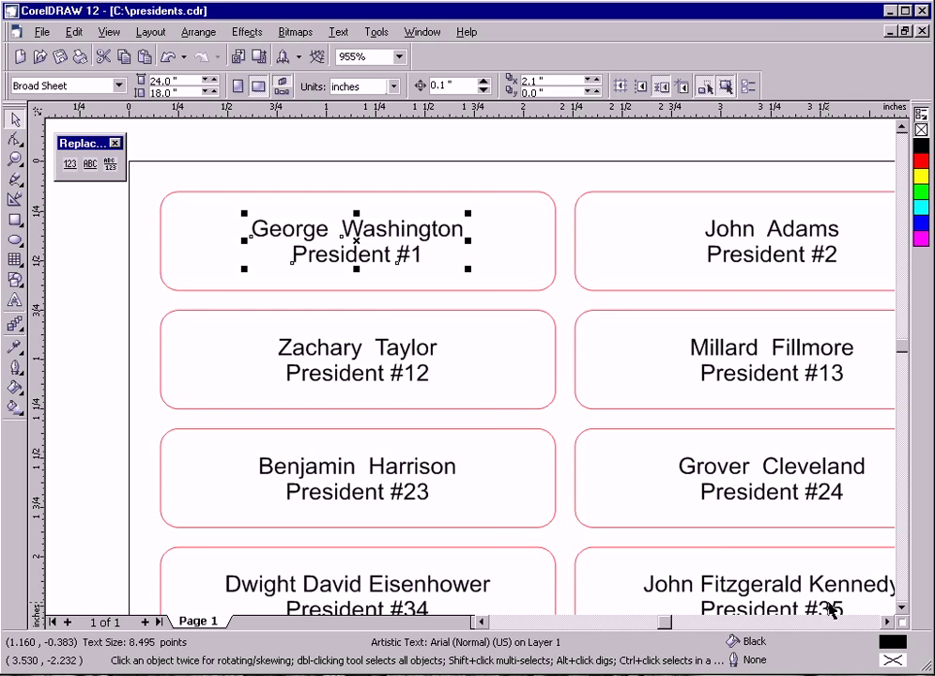
pyautogui.click(887, 622)
pyautogui.moveTo(886, 621); pyautogui.dragTo(887, 621)
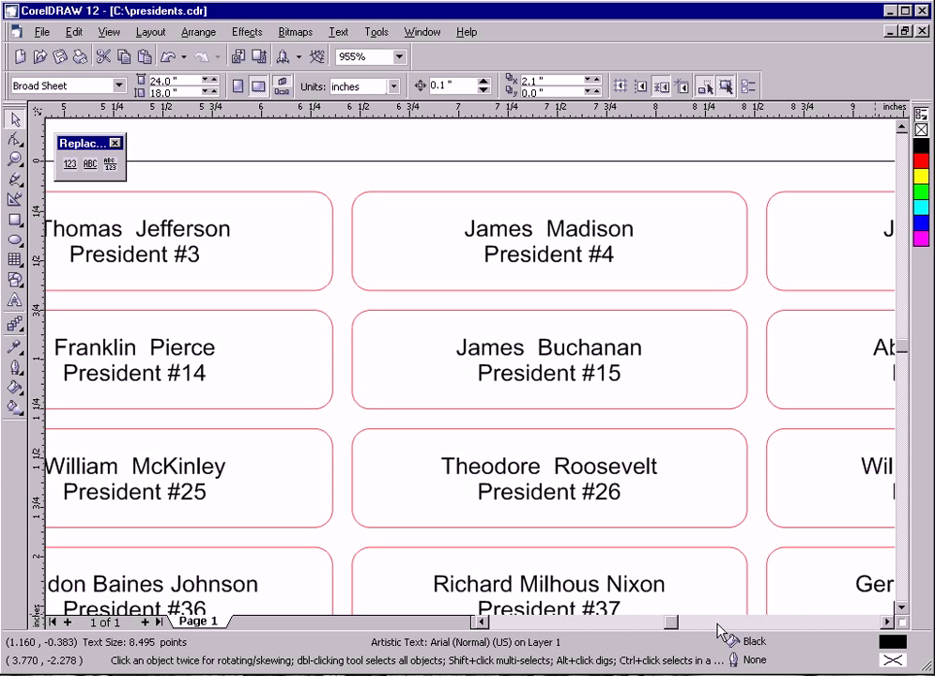